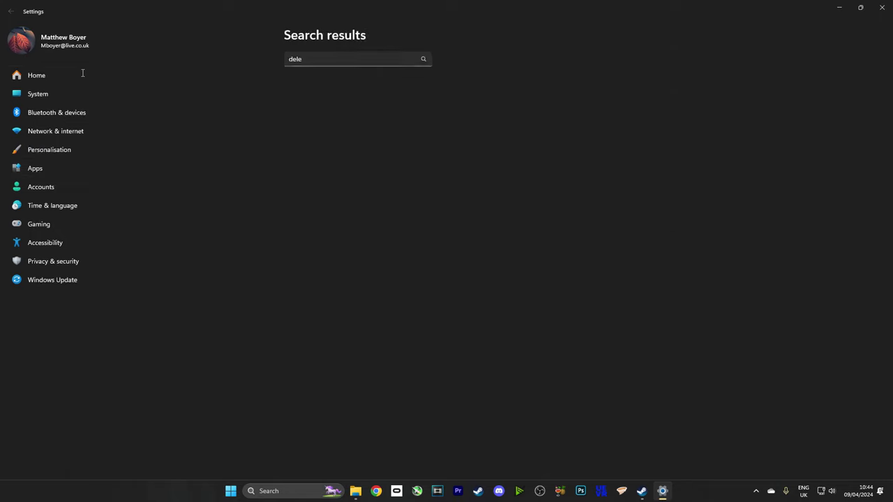
Find Vortex among the installed apps by filtering for "vort" and uninstall it completely
key("alt+Left")
left_click(362, 60)
type("vort")
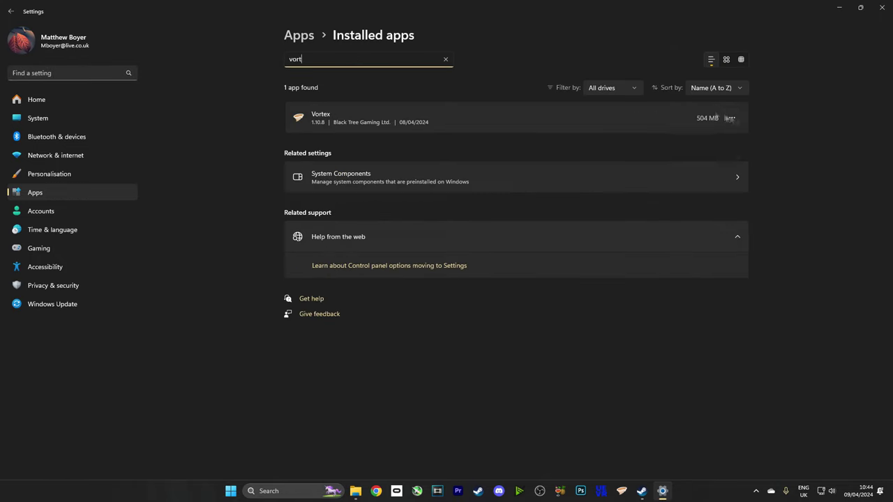
left_click(732, 117)
left_click(677, 147)
left_click(711, 167)
left_click(518, 317)
left_click(506, 318)
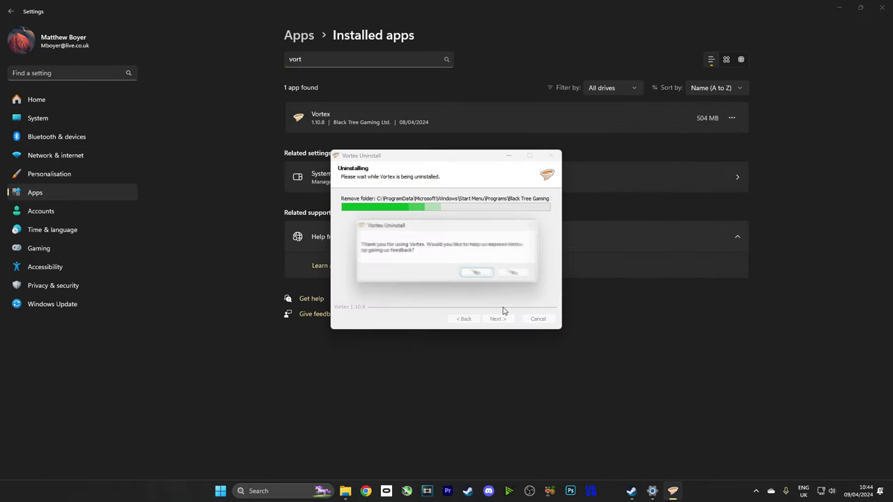
key("Return")
left_click(500, 317)
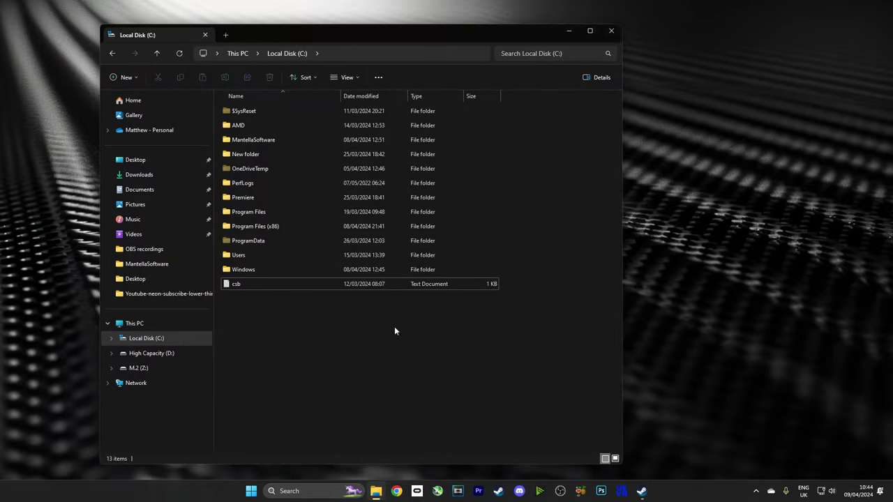
Close the file window and install Fallout 4 VR from the Steam library to Local Drive (C:), with desktop and start menu shortcuts
left_click(620, 30)
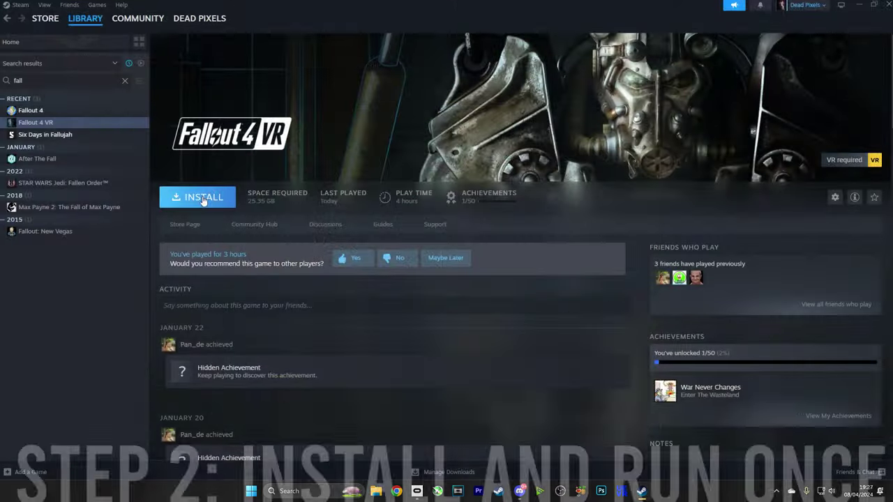
left_click(202, 196)
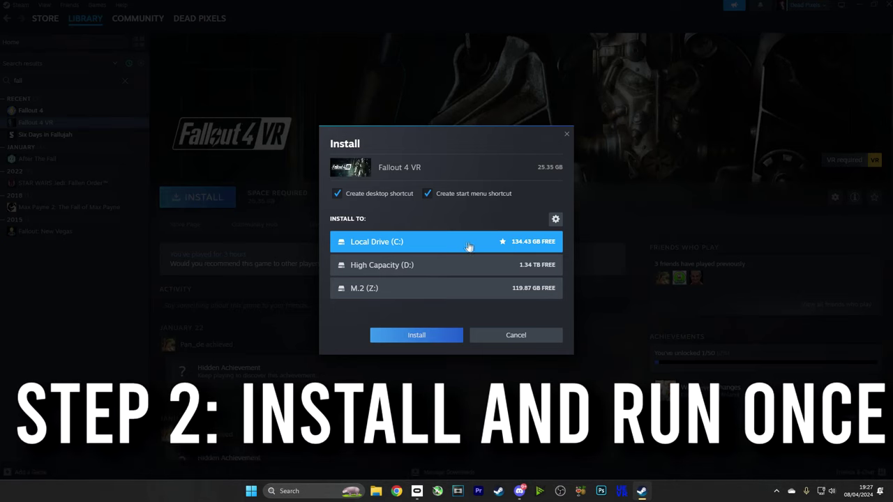
left_click(431, 334)
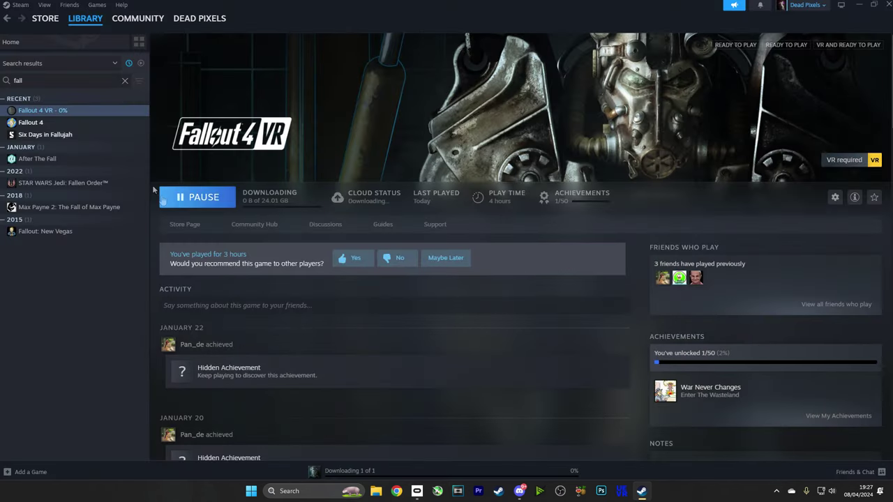
Launch Fallout 4 from the library once, continue to its main menu, and quit to desktop
left_click(52, 124)
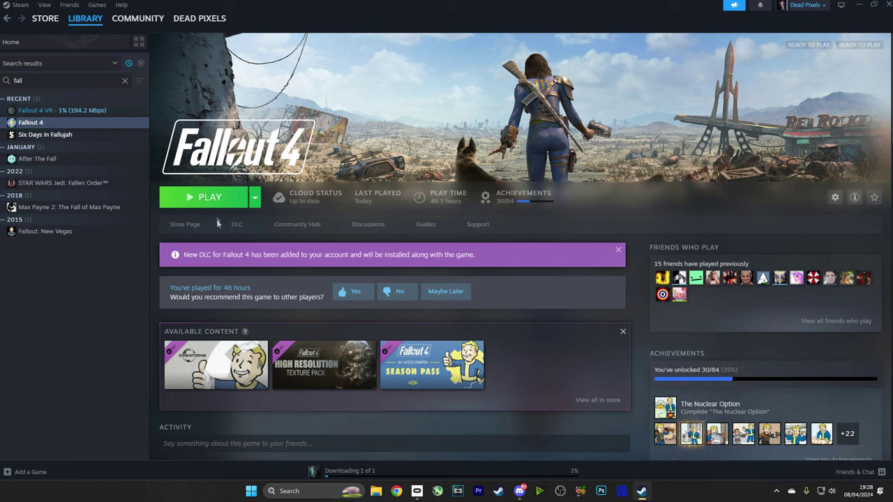
left_click(210, 199)
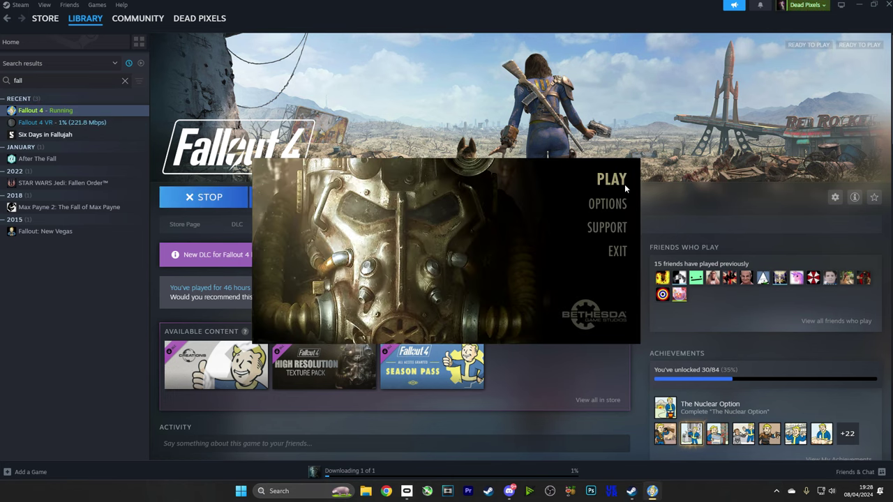
left_click(624, 184)
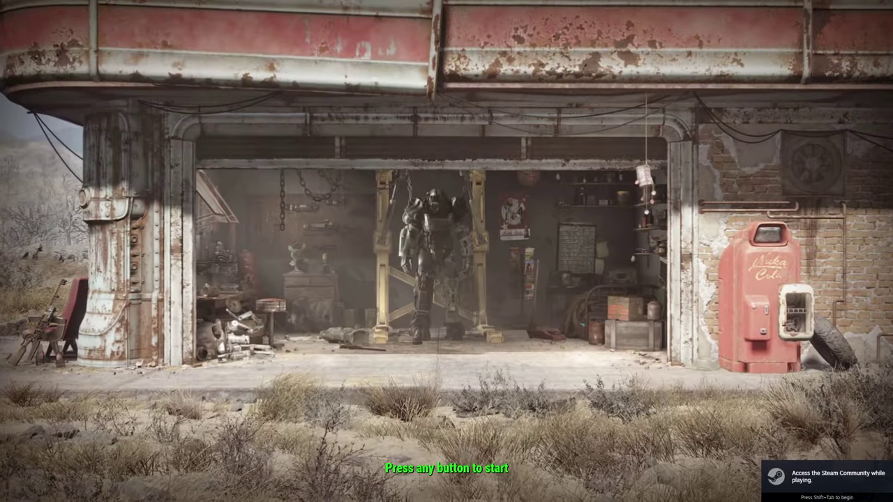
key("Return")
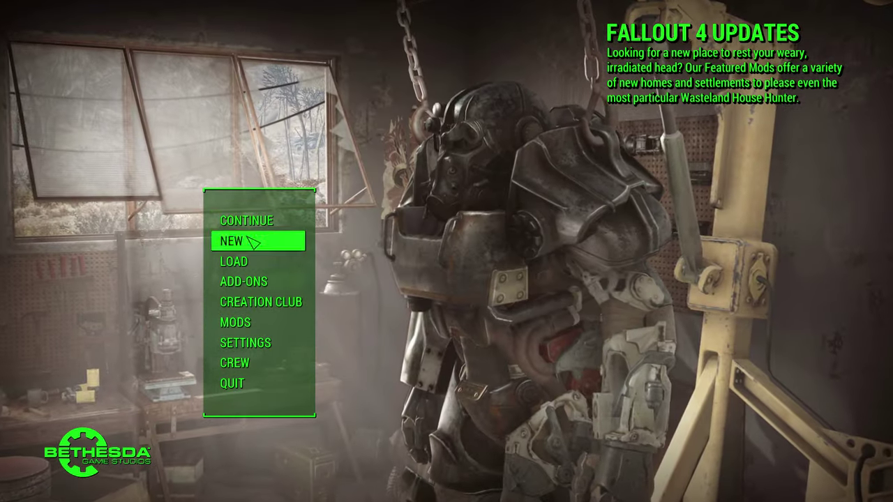
left_click(259, 389)
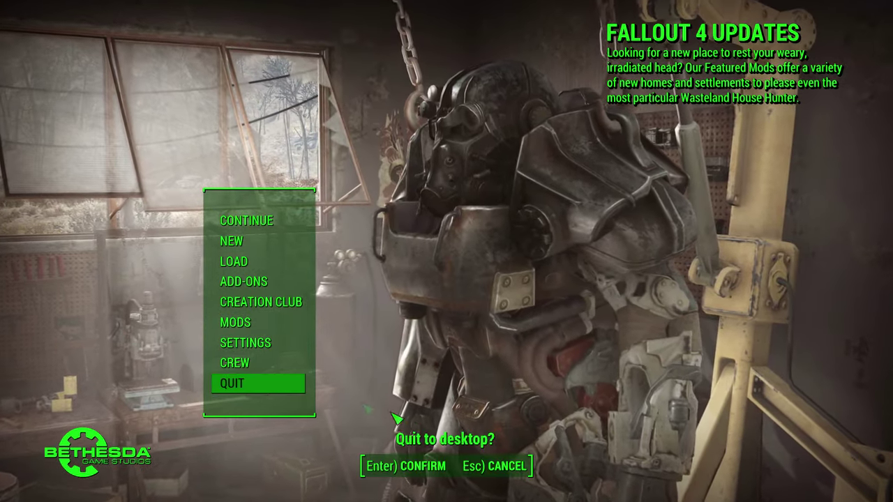
left_click(426, 469)
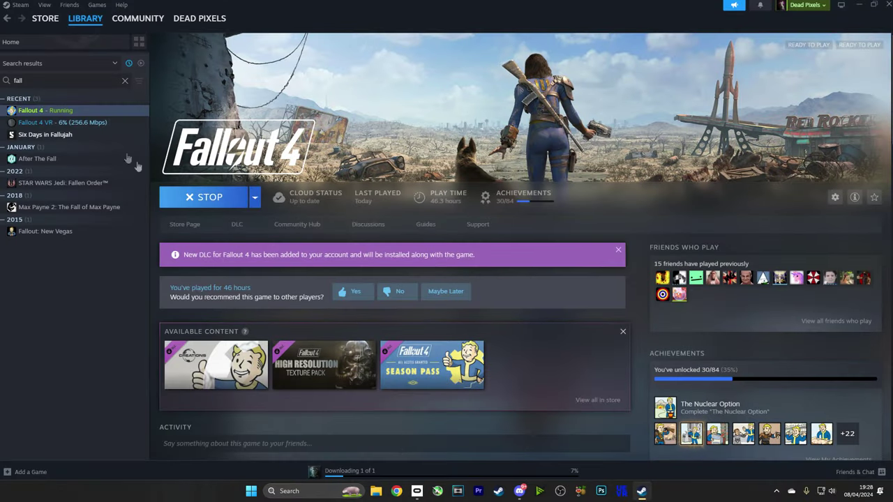
Browse to Fallout 4's installed files from its properties and open the Data folder
right_click(53, 116)
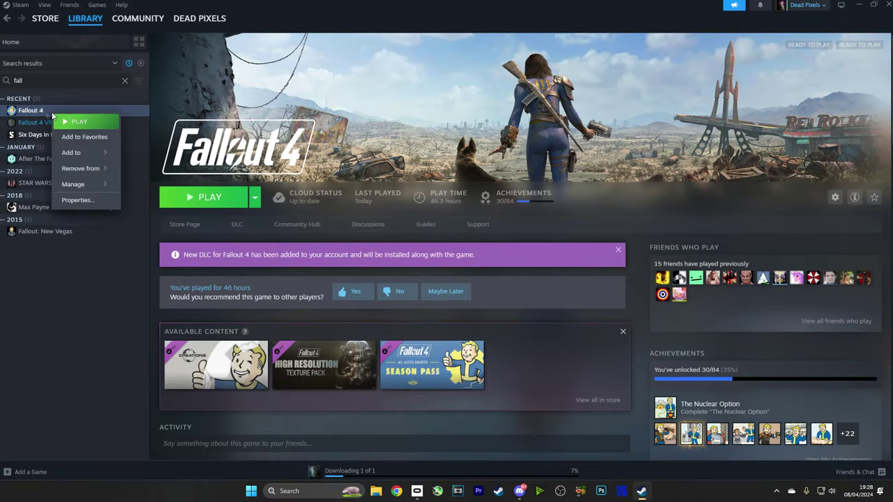
right_click(30, 116)
left_click(54, 199)
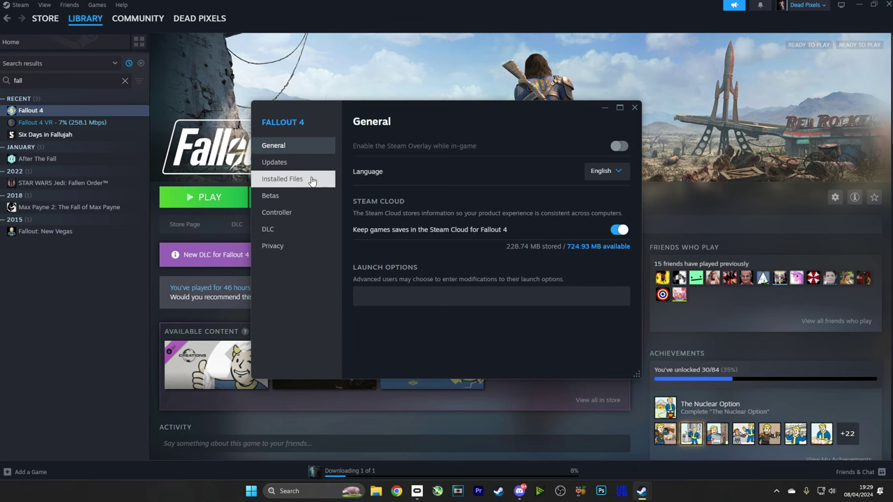
left_click(282, 178)
left_click(609, 145)
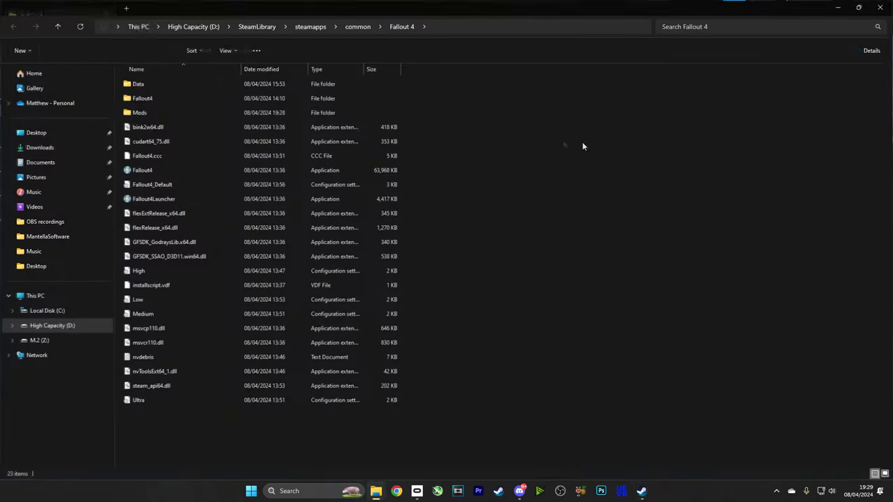
double_click(158, 88)
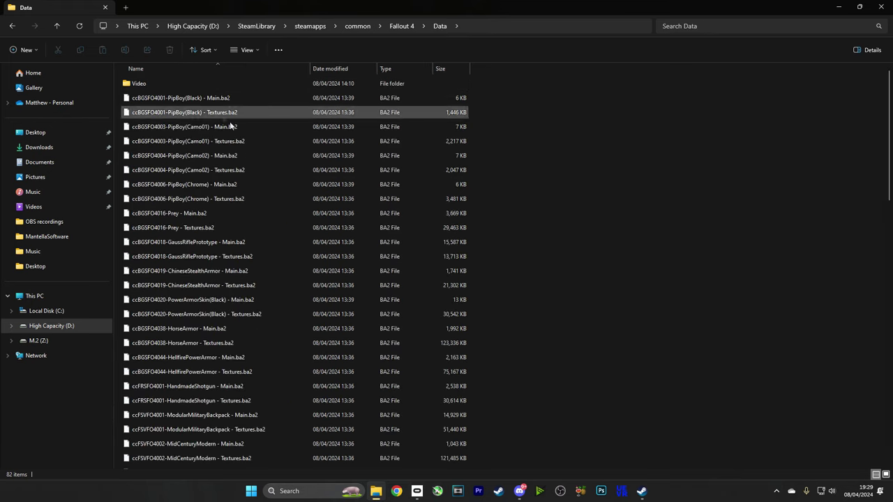
Select and copy all DLC files from DLCCoast - Geometry.csg through DLCworkshop03.esm in the Fallout 4 Data folder
scroll(198, 272, "down", 4)
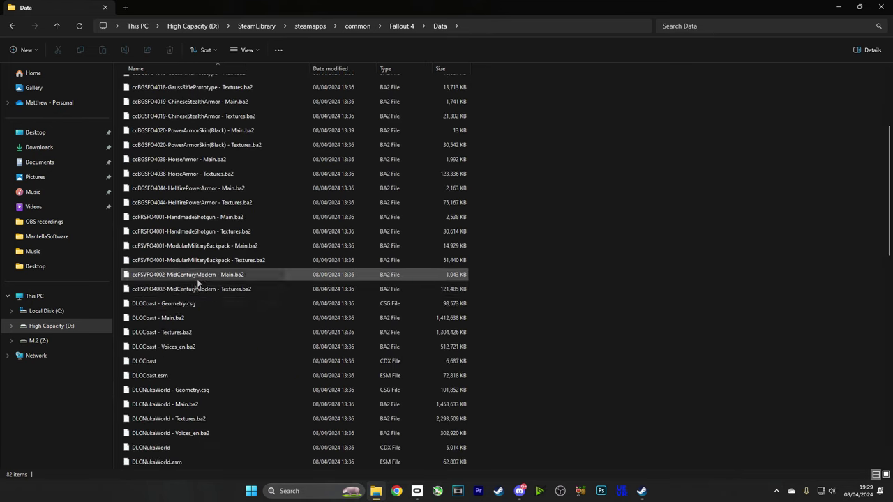
left_click(165, 302)
scroll(165, 303, "down", 5)
scroll(166, 302, "down", 5)
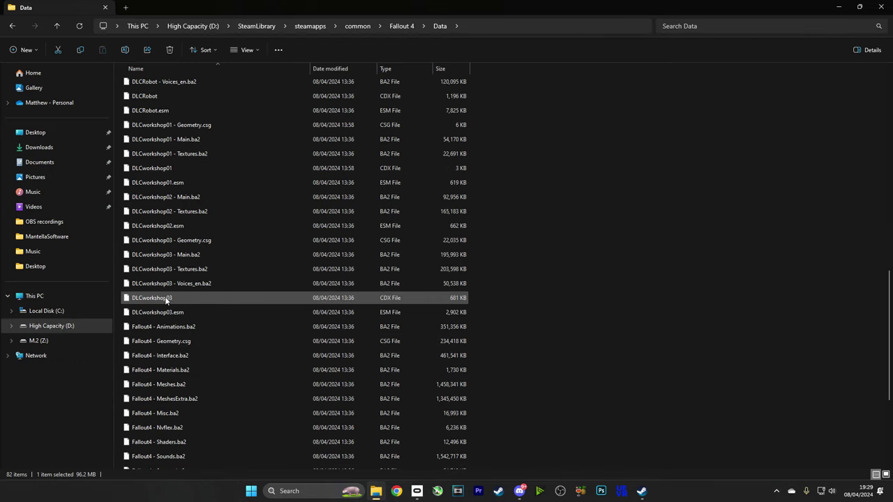
left_click(169, 312, "shift")
scroll(338, 271, "up", 5)
scroll(337, 270, "up", 10)
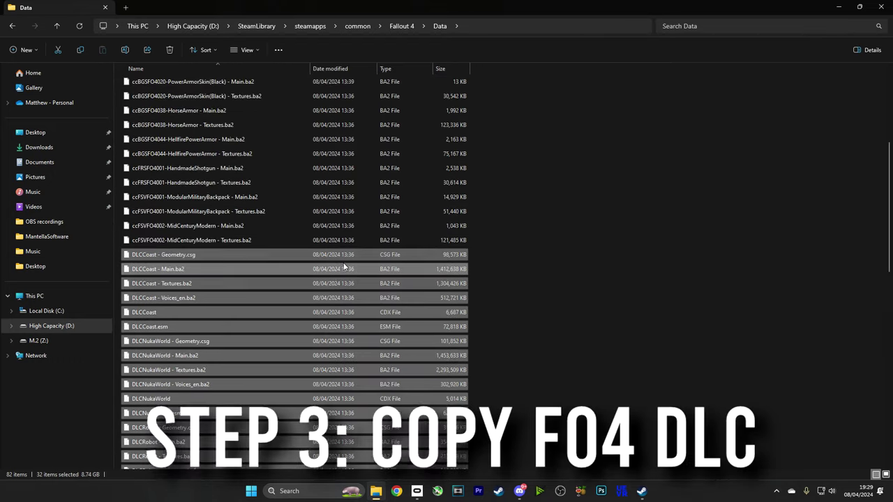
scroll(380, 264, "down", 17)
scroll(537, 272, "down", 2)
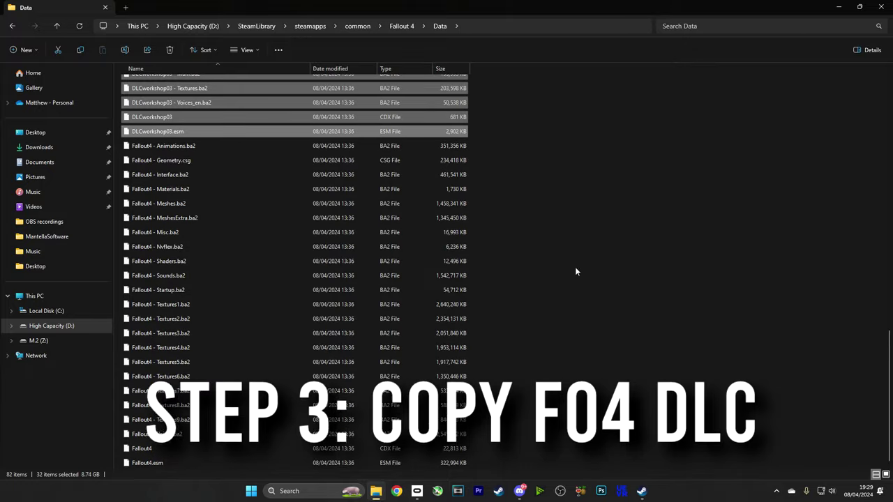
left_click(617, 252)
scroll(616, 252, "up", 5)
scroll(615, 256, "up", 10)
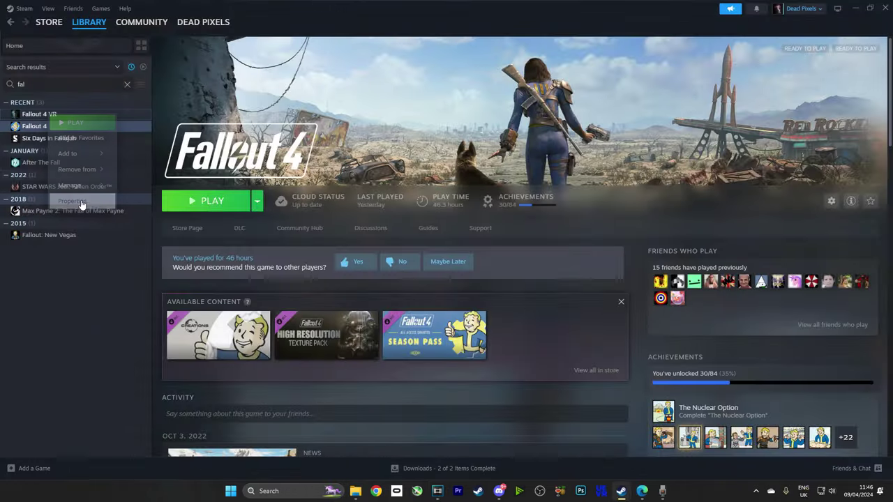
Browse to Fallout 4 VR's installed files from its Steam properties and open the Data folder
left_click(78, 201)
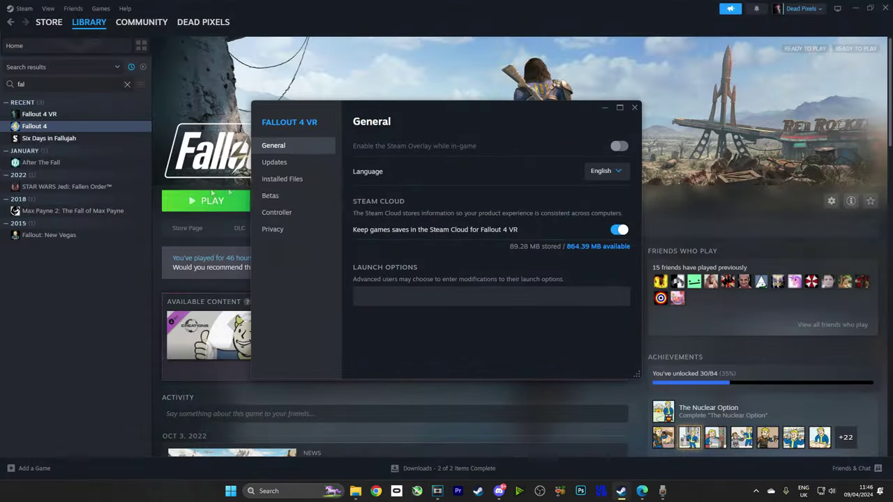
left_click(310, 180)
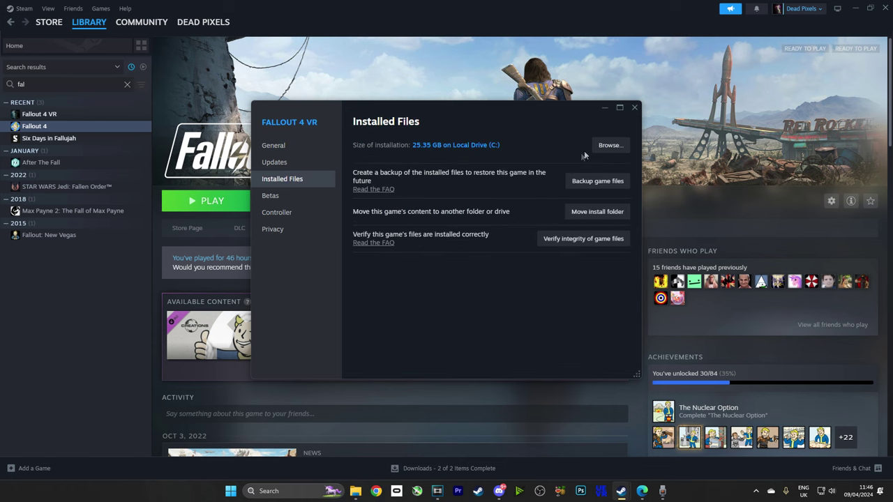
left_click(609, 145)
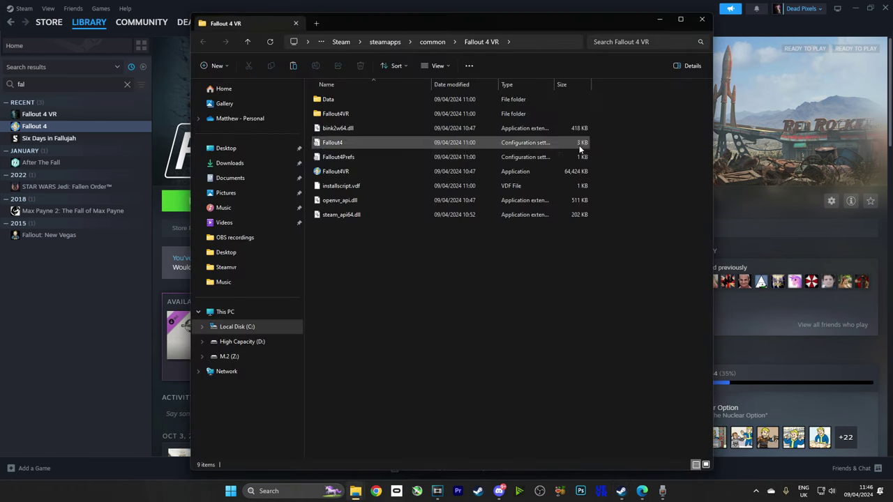
left_click(355, 99)
double_click(355, 99)
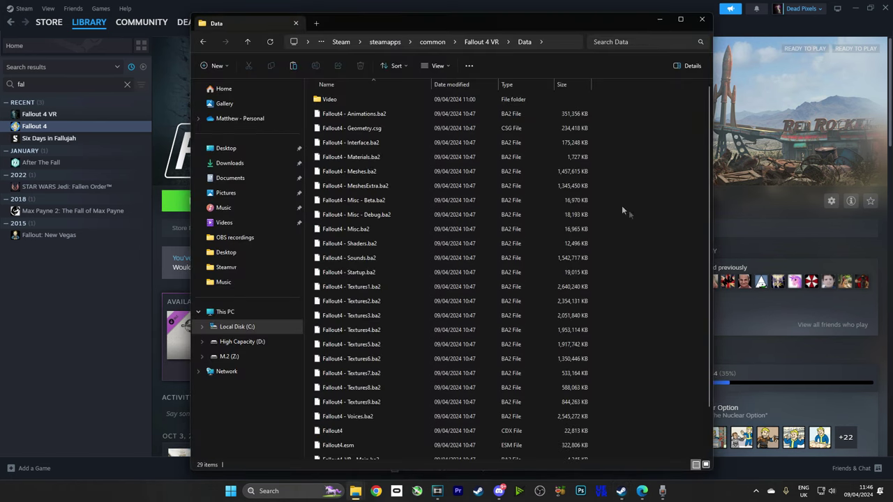
Paste the copied Fallout 4 DLC files into the Fallout 4 VR Data folder
right_click(649, 236)
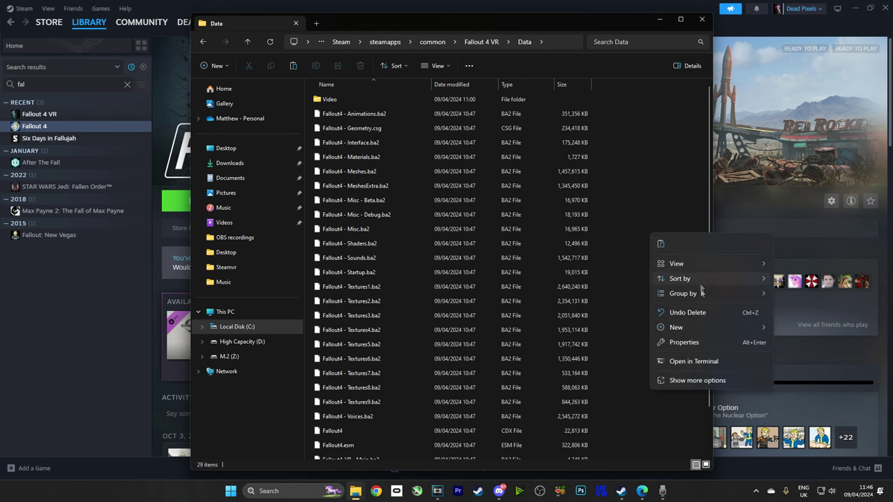
left_click(640, 194)
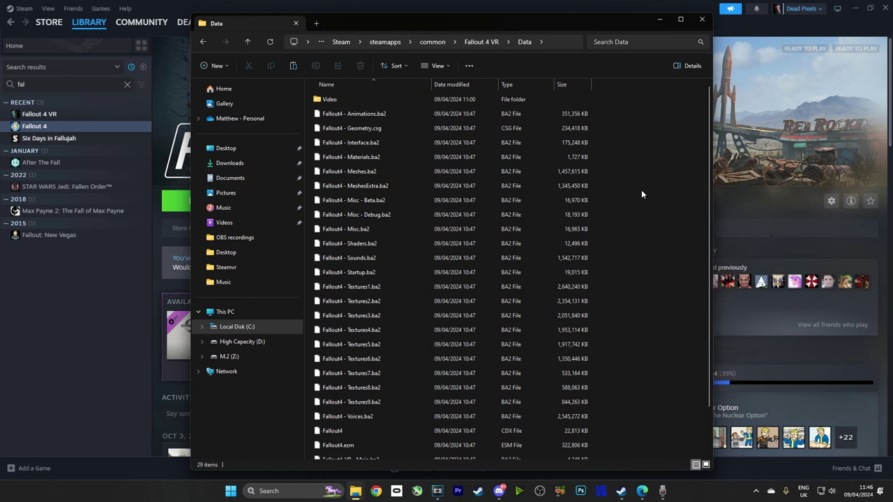
key("ctrl+v")
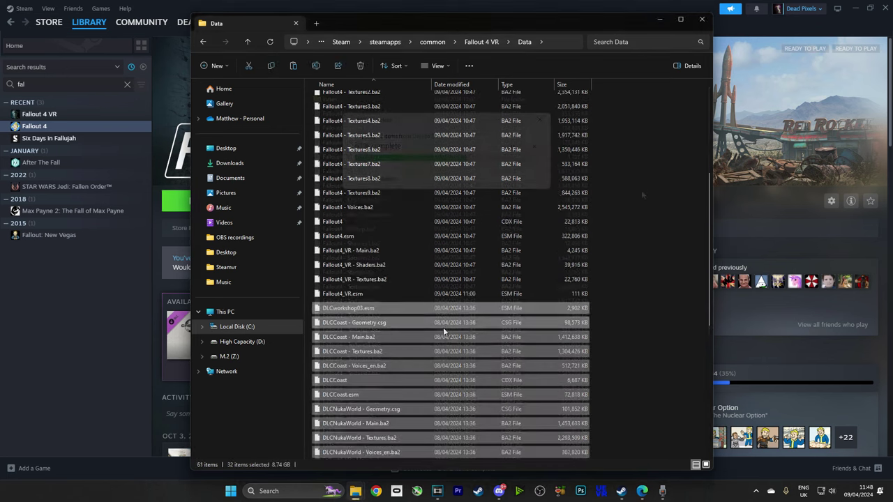
Review the pasted DLC files in the Fallout 4 VR Data folder and check the selected item count and size
scroll(461, 325, "down", 4)
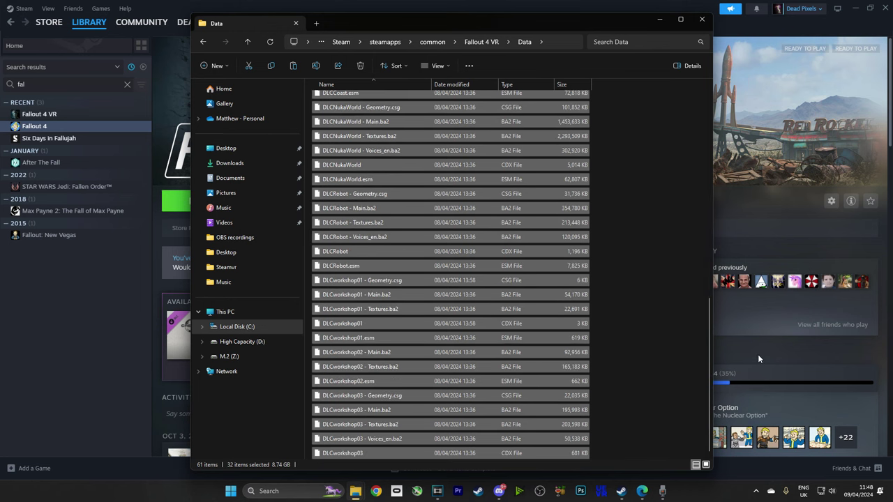
left_click_drag(708, 326, 718, 230)
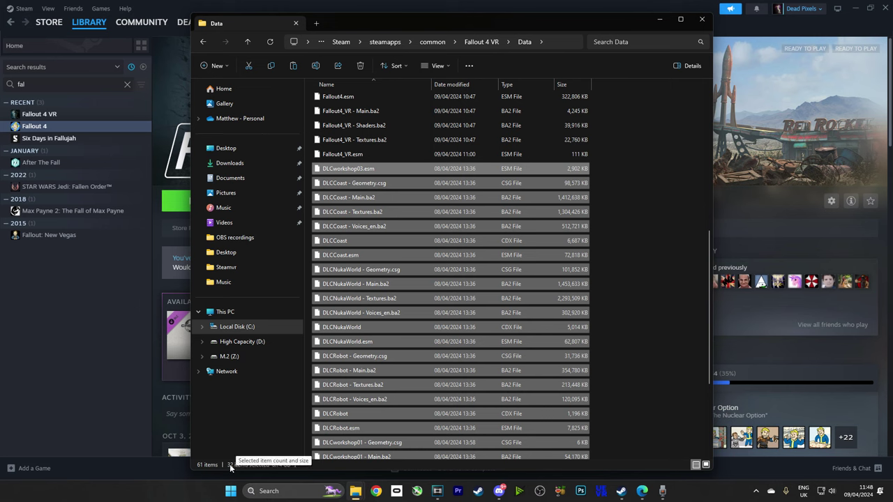
scroll(646, 267, "up", 3)
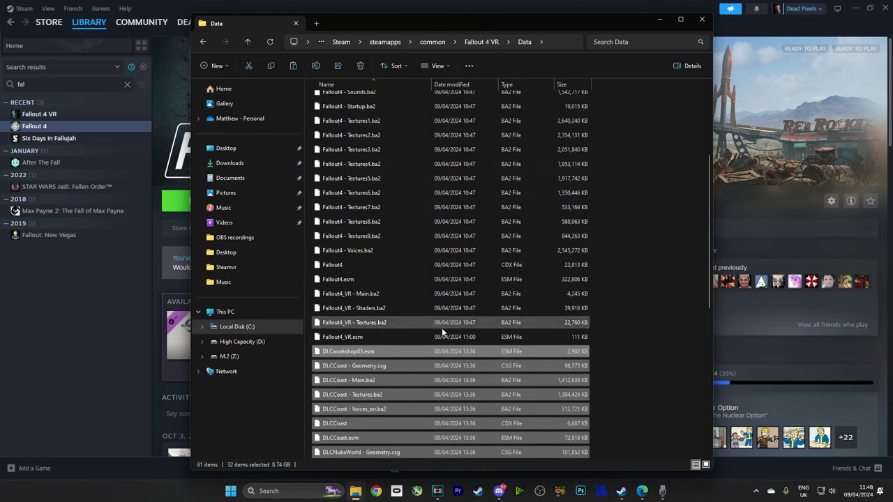
scroll(458, 321, "down", 5)
scroll(458, 321, "down", 1)
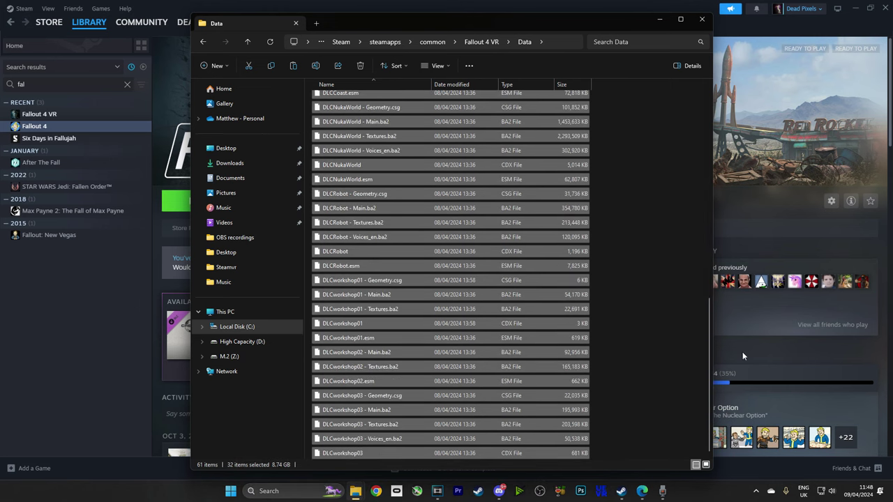
left_click_drag(709, 325, 720, 232)
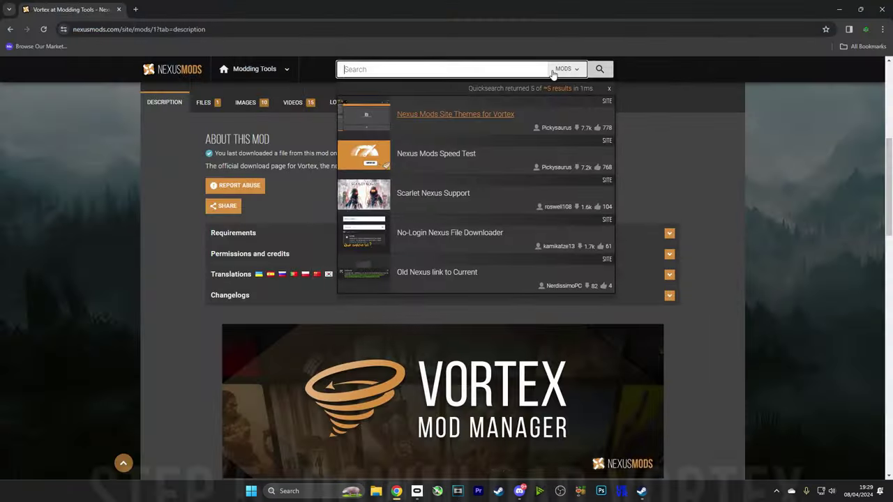
Search Nexus Mods in Chrome for "vort" and open the Vortex mod manager page
type("ort")
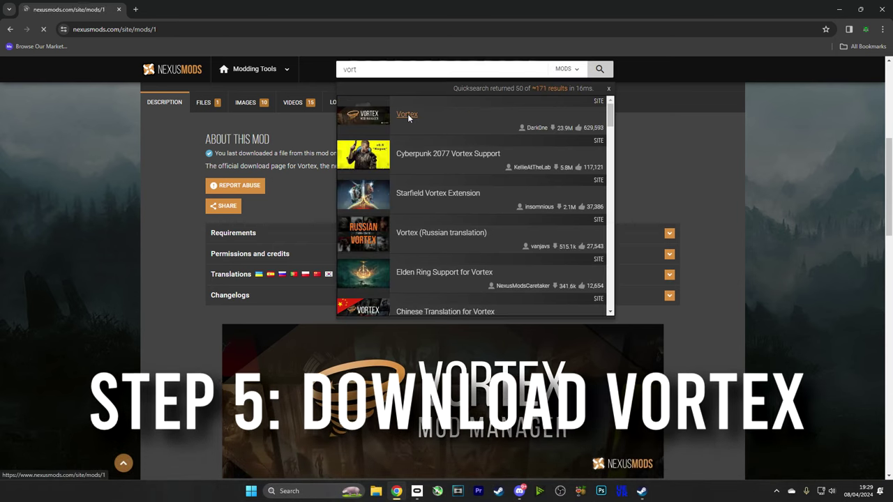
left_click(407, 115)
scroll(559, 240, "down", 1)
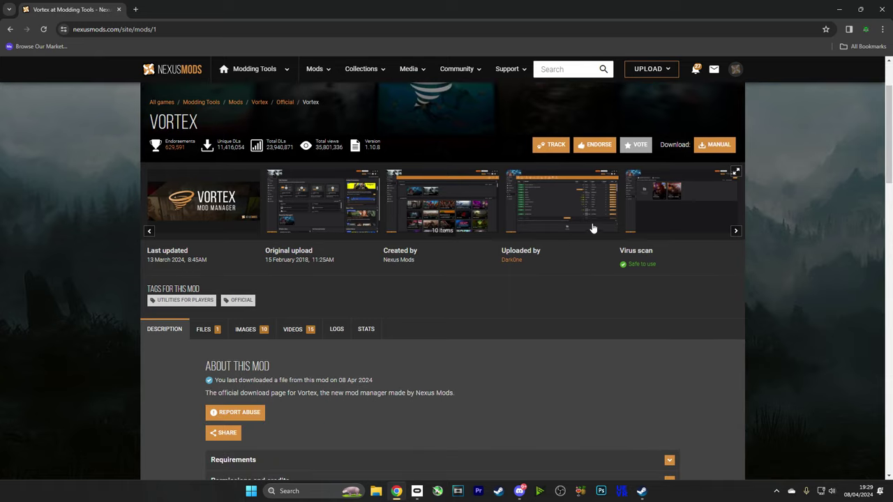
Download the Vortex installer manually from its Nexus Mods page and dismiss the download popup
left_click(702, 146)
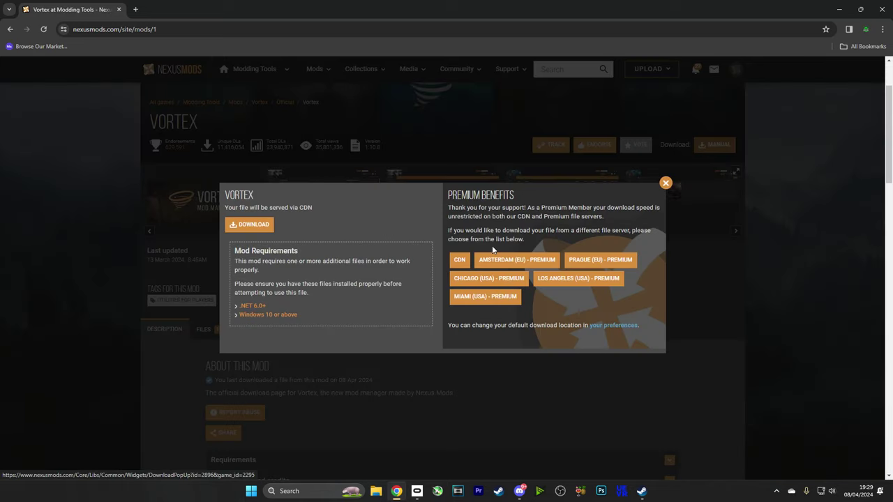
left_click(248, 226)
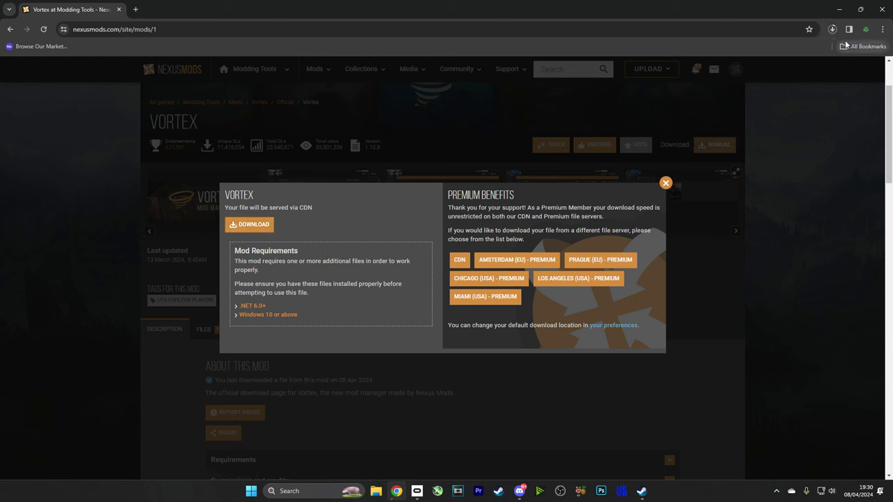
left_click(665, 184)
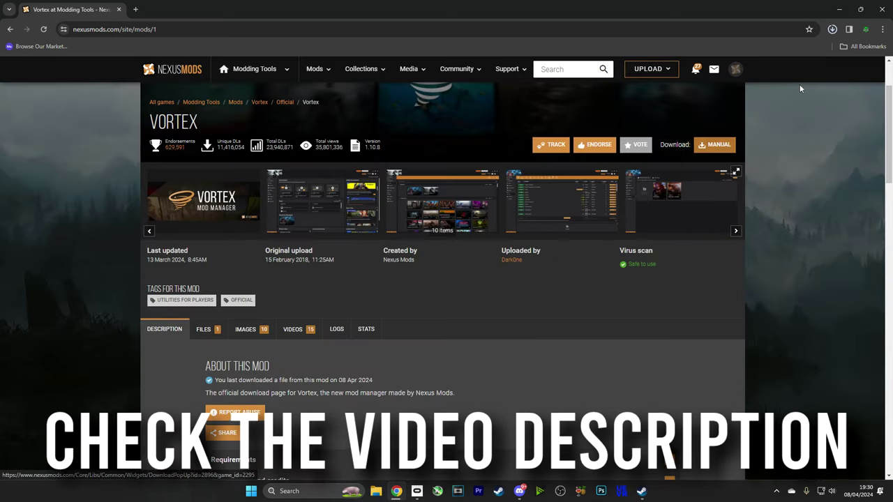
Run the downloaded Vortex installer, allow it to make changes, and install Vortex in the default destination folder
left_click(832, 30)
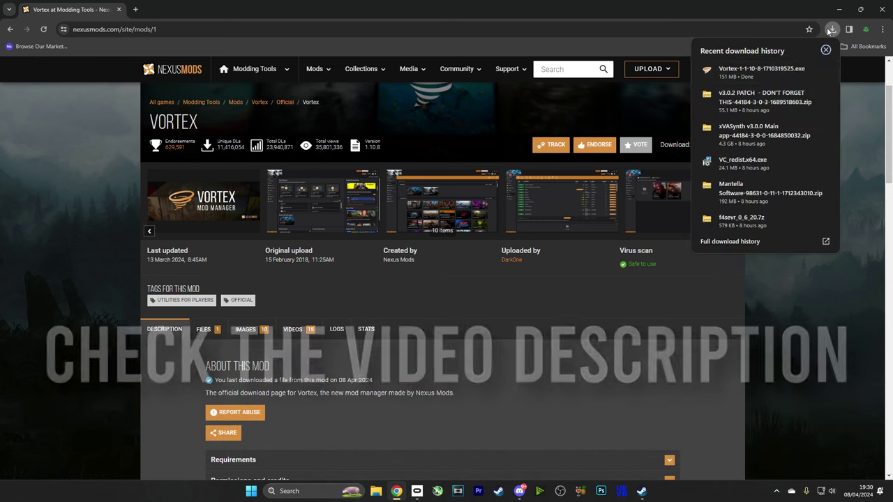
left_click(759, 71)
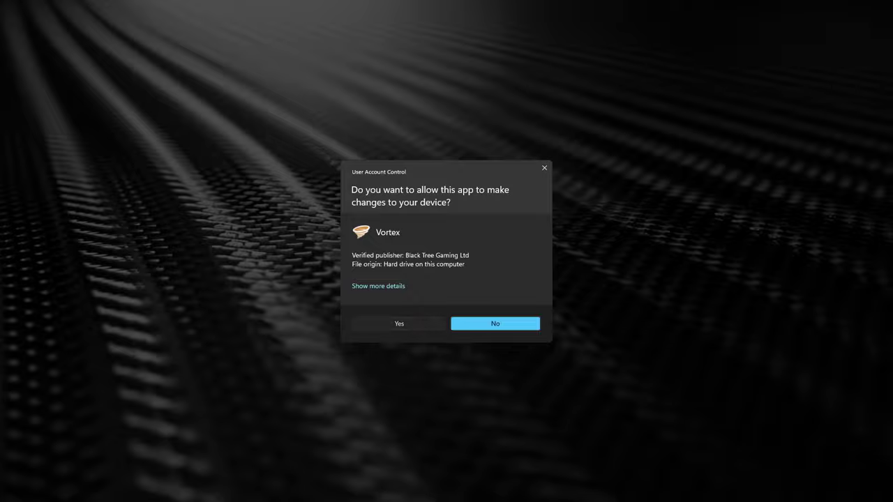
left_click(399, 323)
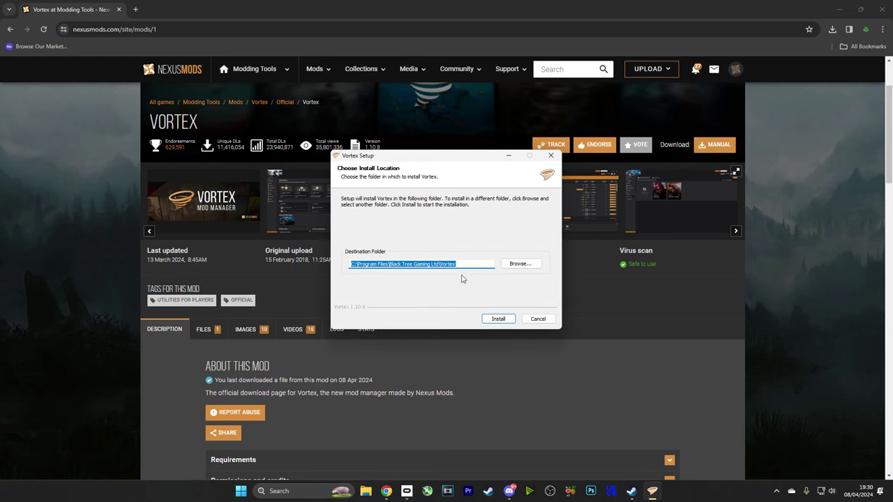
left_click(497, 320)
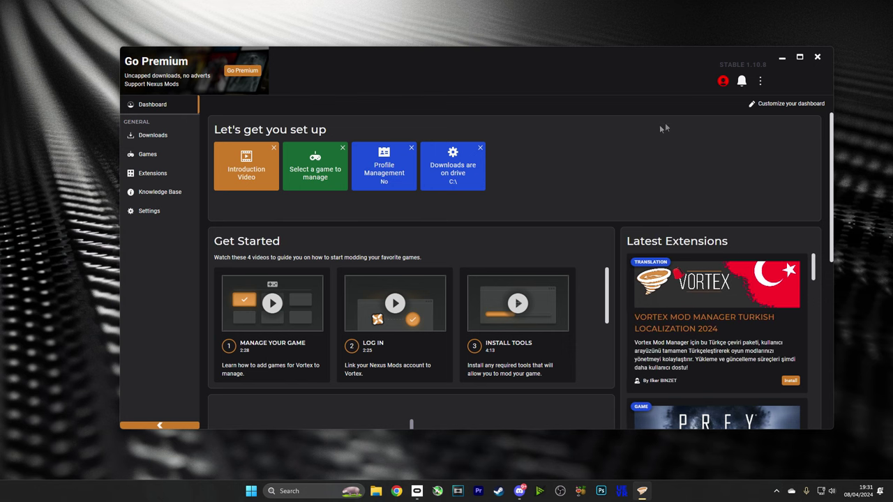
Log in to Vortex by authorising it with the Nexus Mods account in the browser
left_click(723, 82)
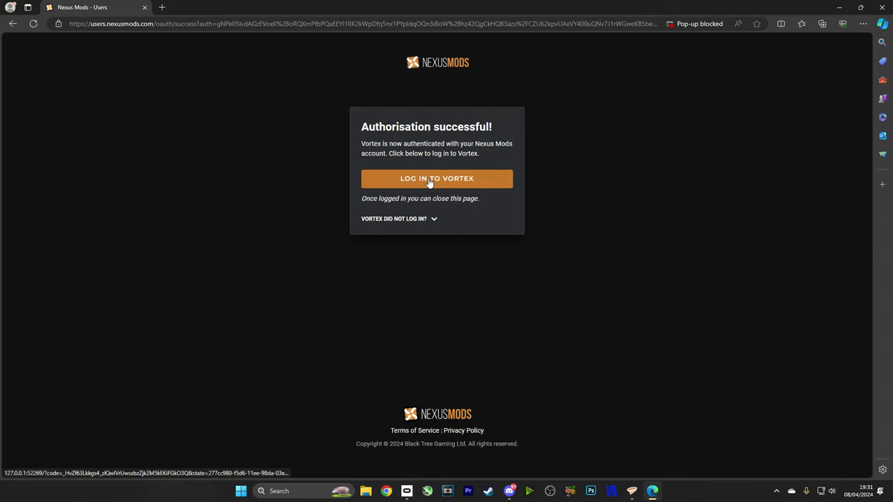
left_click(429, 180)
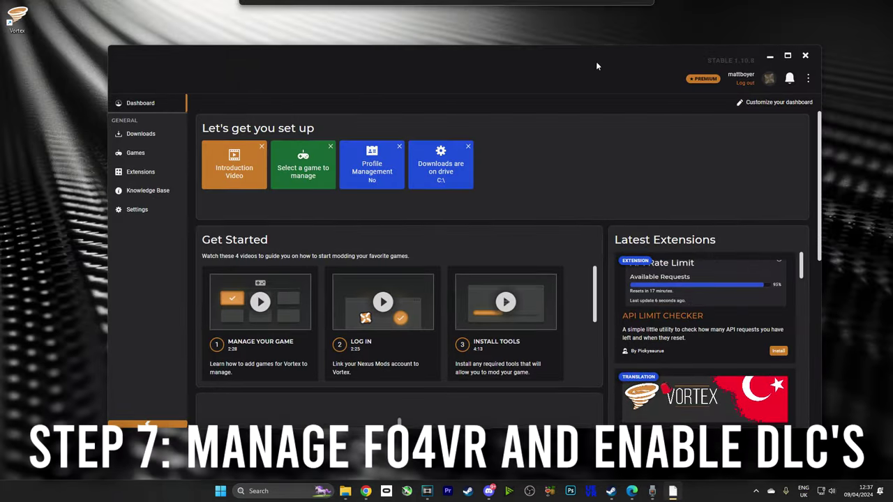
Search the Vortex game list for "fall" and set Fallout 4 VR as a managed game
left_click(129, 152)
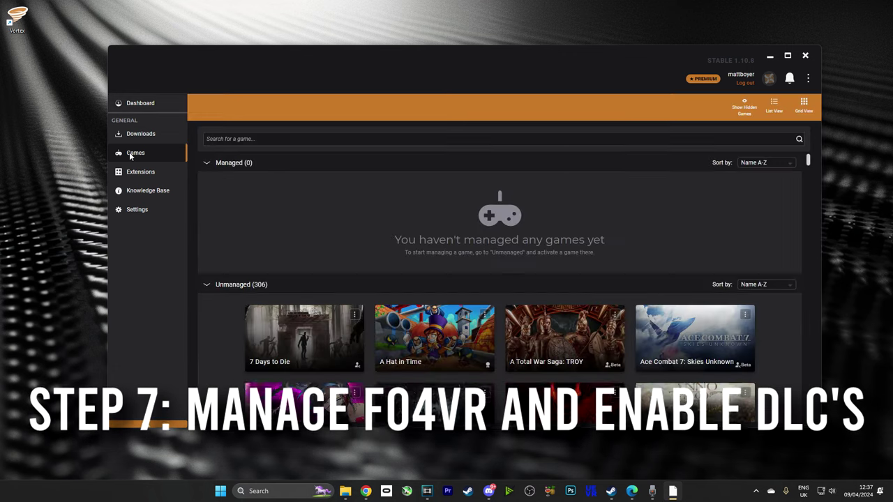
left_click(241, 139)
type("fall")
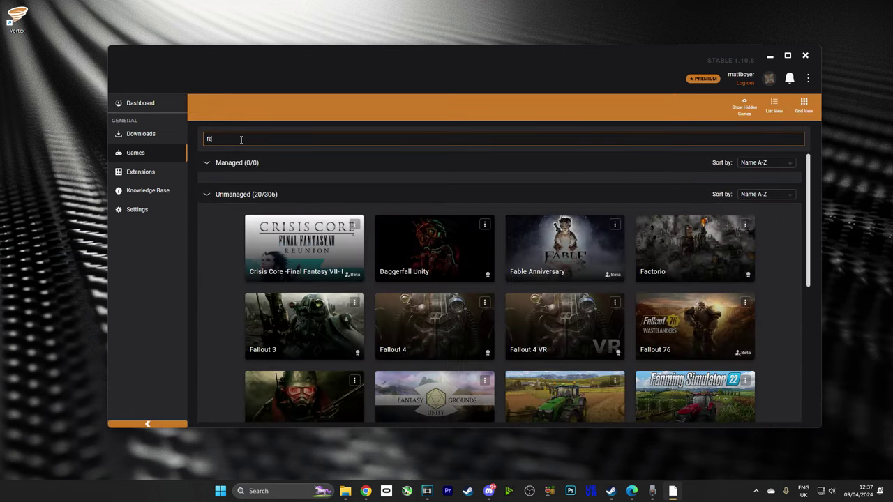
mouse_move(567, 251)
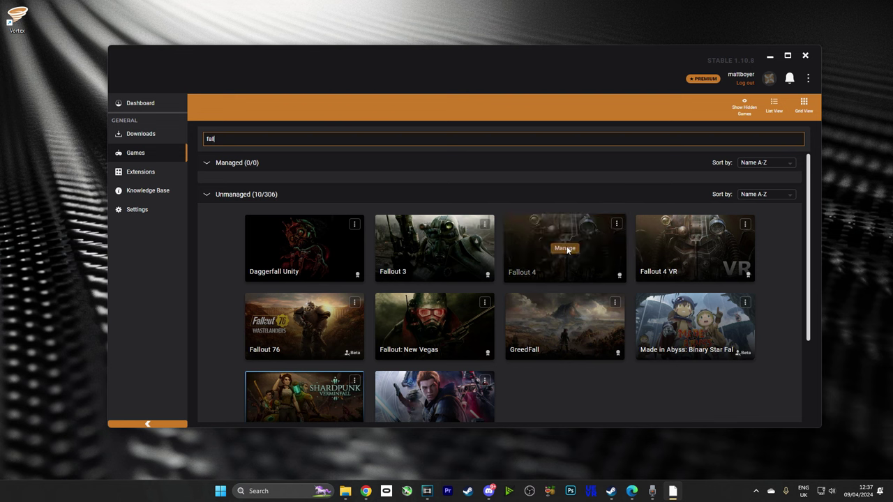
mouse_move(671, 233)
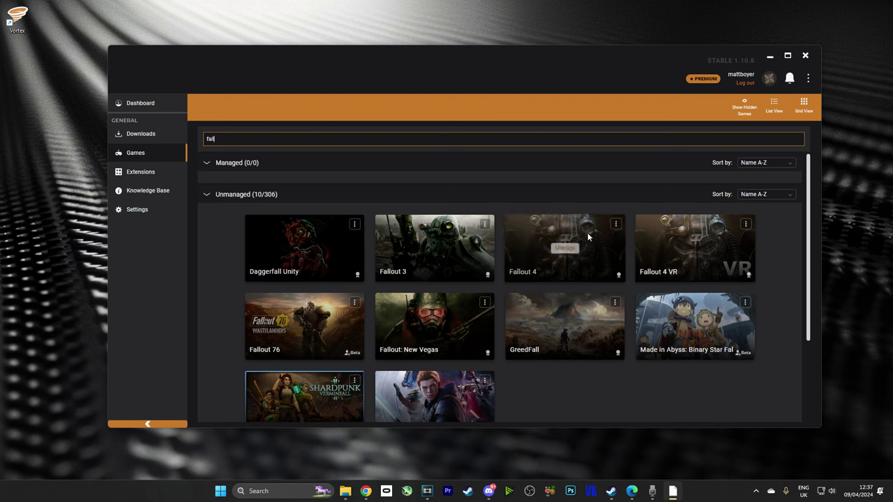
mouse_move(704, 251)
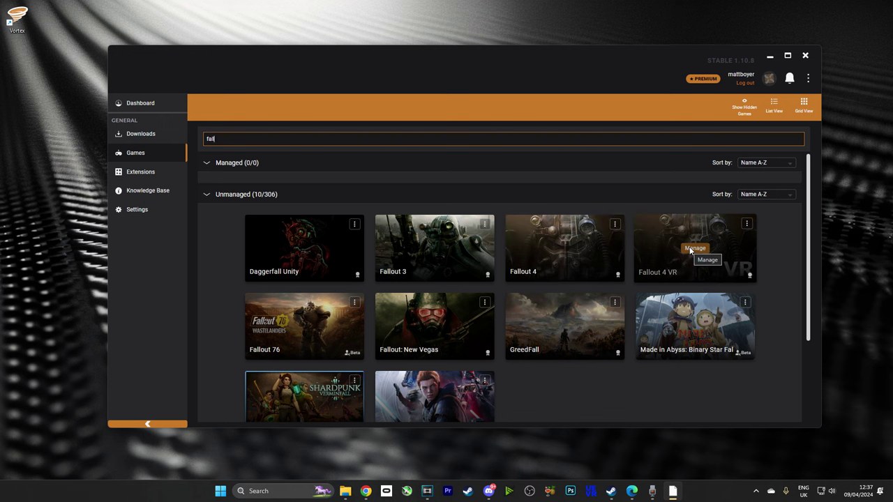
left_click(692, 248)
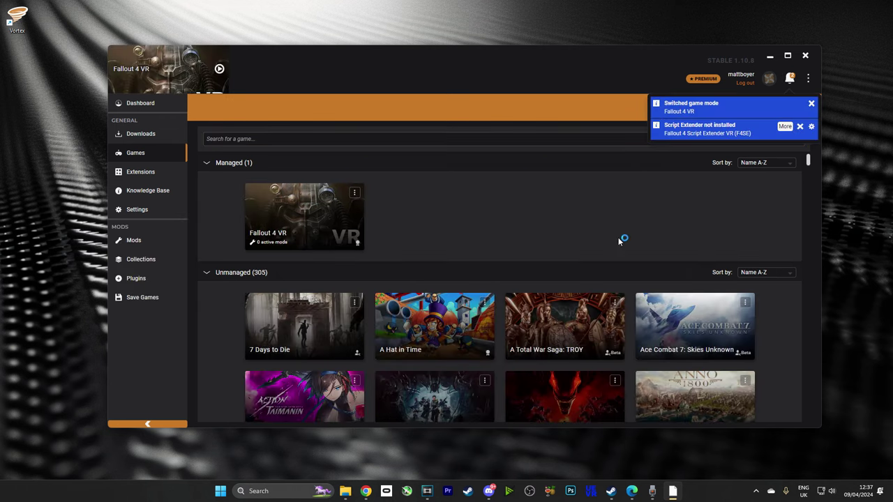
left_click(134, 240)
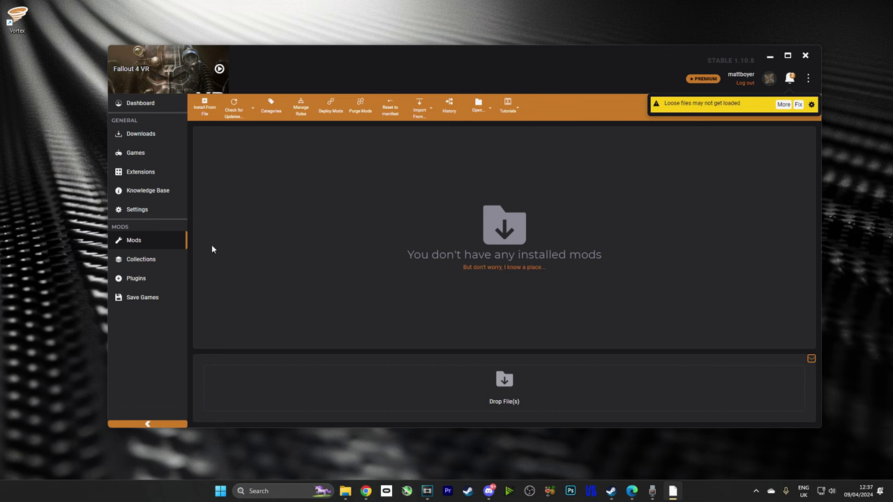
left_click(148, 154)
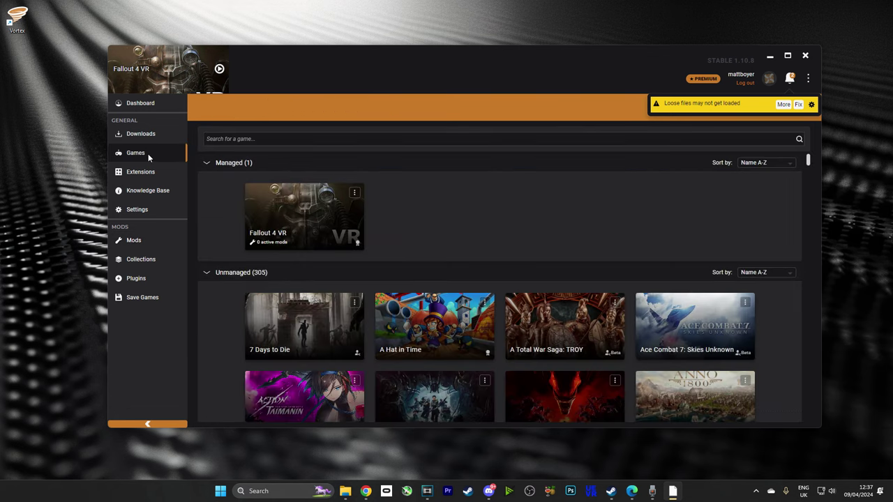
left_click(136, 241)
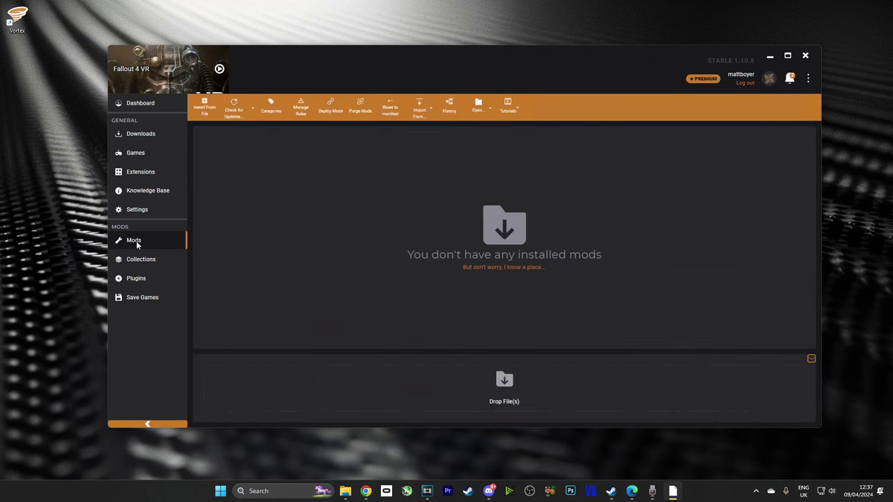
Enable the DLCCoast, DLCNukaWorld, DLCRobot, DLCworkshop01 and DLCworkshop02 plugins for Fallout 4 VR
left_click(147, 283)
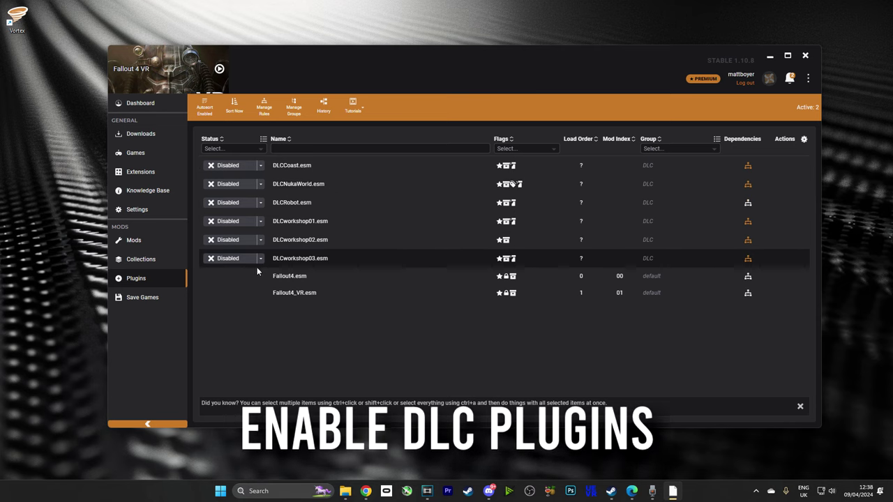
left_click(261, 166)
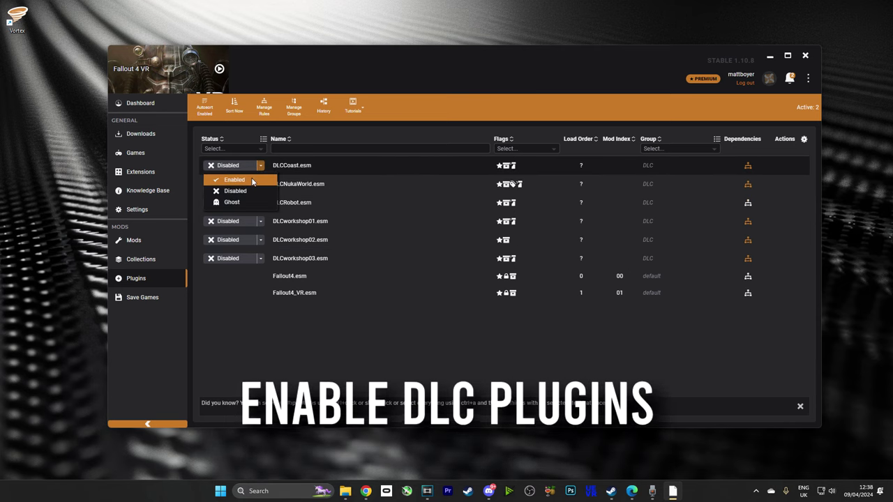
left_click(234, 180)
left_click(260, 185)
left_click(250, 199)
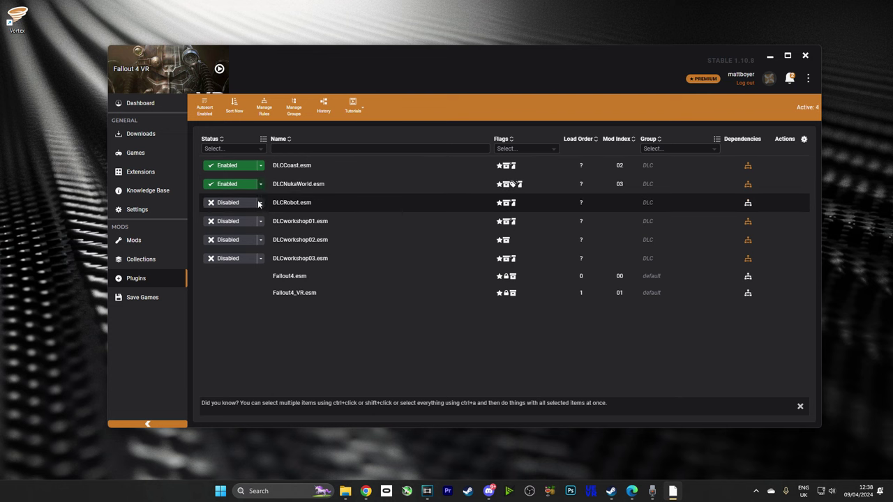
left_click(258, 203)
left_click(259, 218)
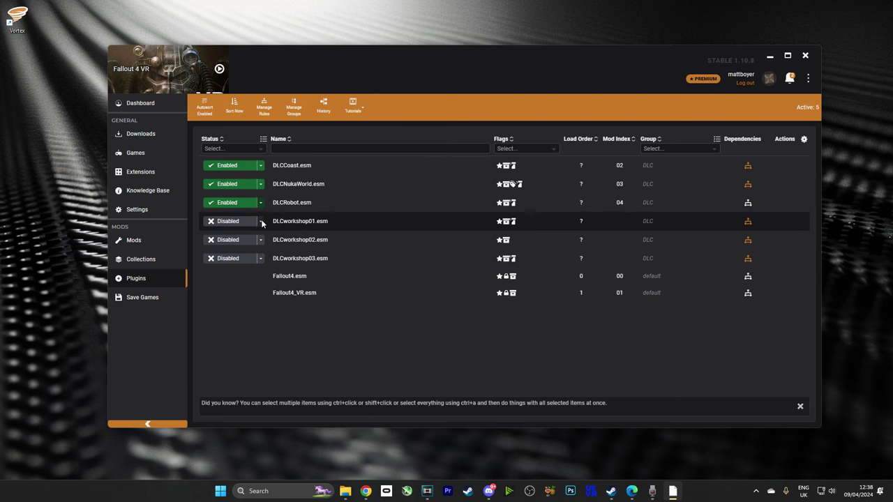
left_click(261, 222)
left_click(252, 235)
left_click(261, 240)
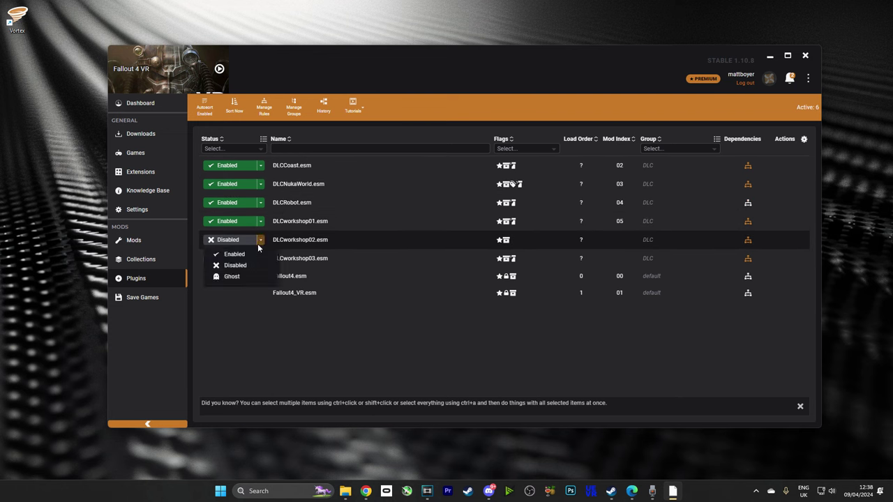
left_click(252, 254)
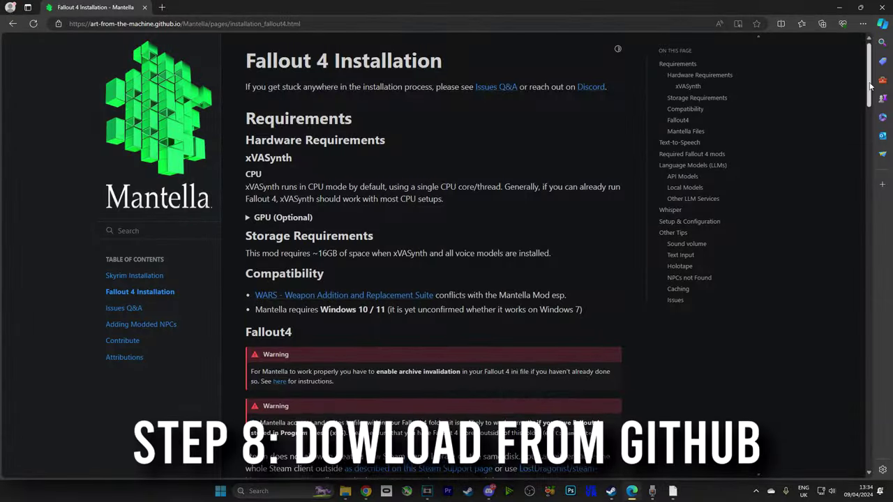
On the Mantella Fallout 4 installation page in Edge, open the Fallout 4 VR links for Version Check Patcher, SUP F4SEVR and F4SE in new tabs
scroll(869, 119, "down", 5)
left_click_drag(869, 119, 885, 232)
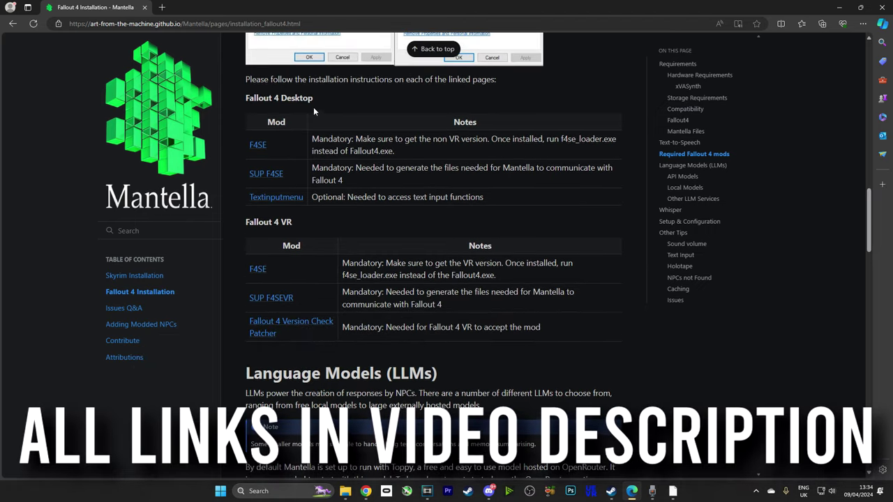
left_click_drag(315, 99, 246, 99)
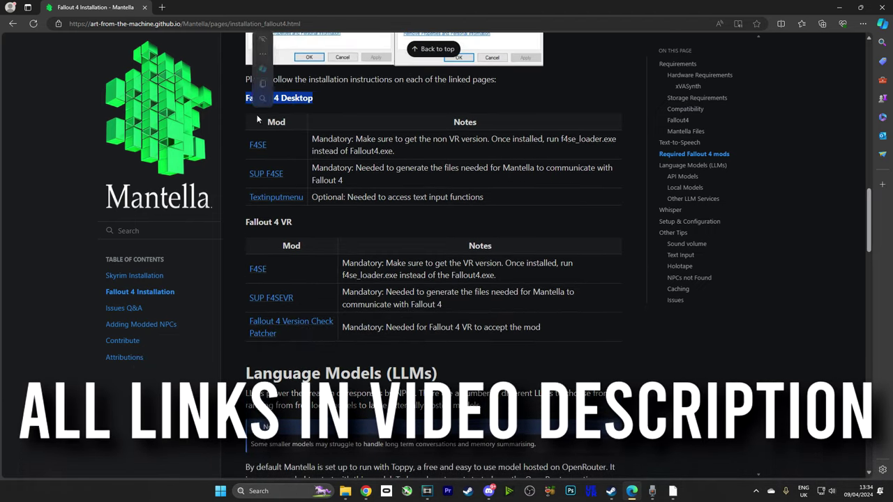
left_click(294, 222)
left_click_drag(294, 222, 252, 226)
left_click(300, 225)
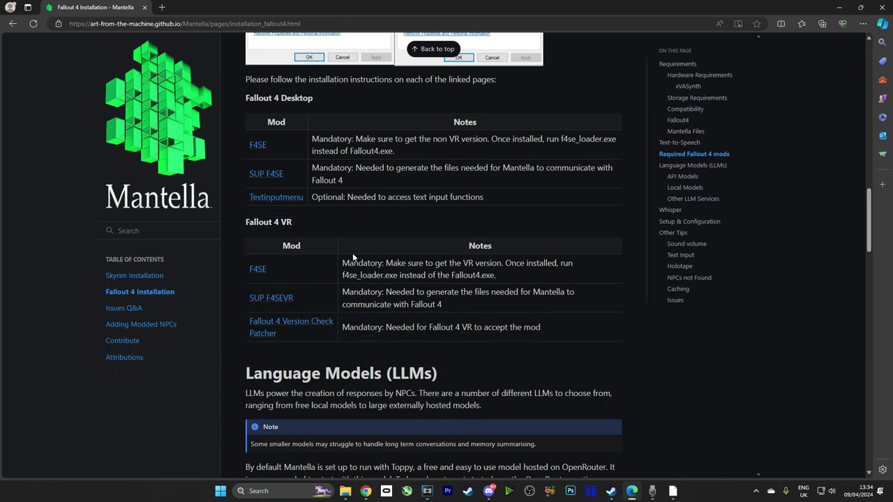
right_click(270, 326)
left_click(285, 329)
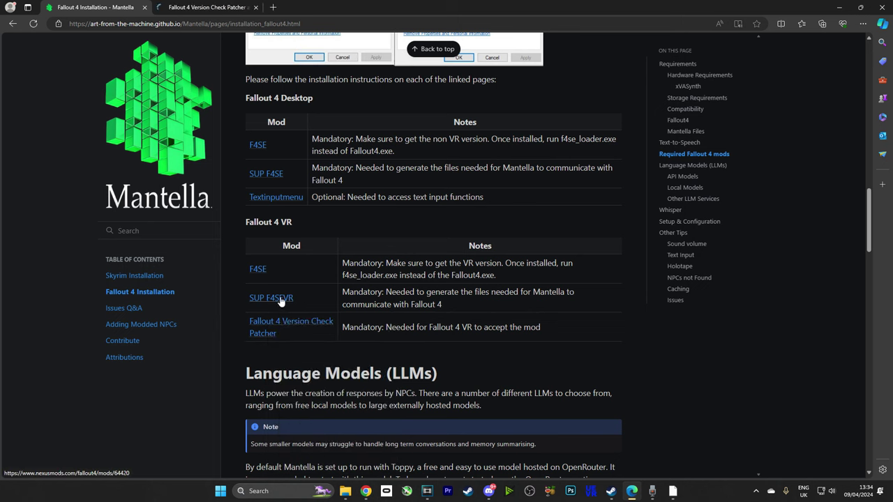
right_click(281, 302)
left_click(298, 304)
right_click(258, 268)
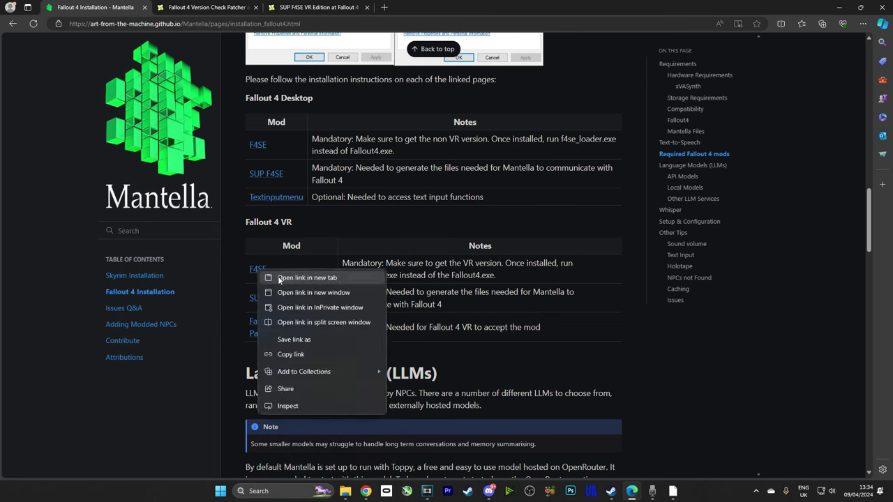
left_click(278, 276)
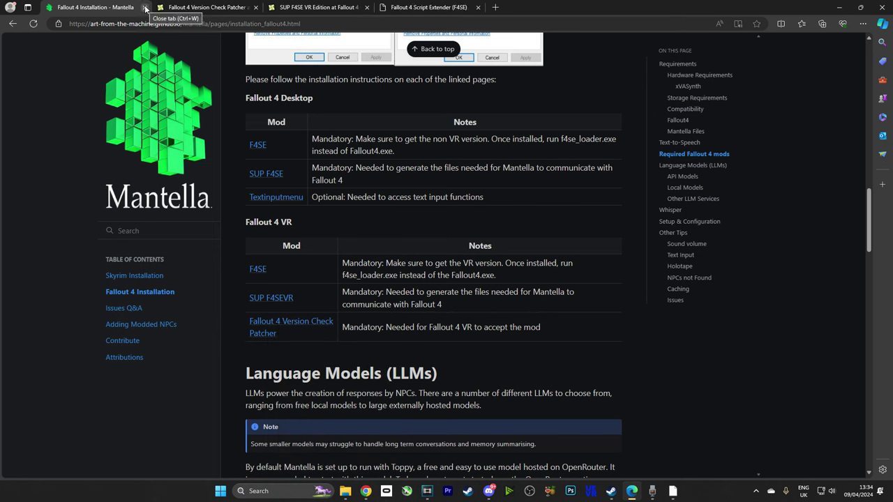
Install Fallout 4 Version Check Patcher and SUP F4SE VR Edition through Vortex from their Nexus Mods pages
left_click(186, 8)
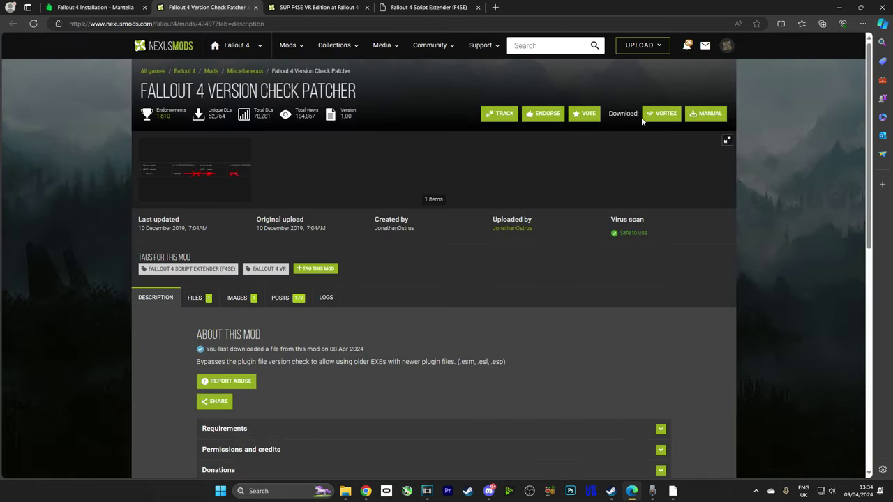
left_click(660, 114)
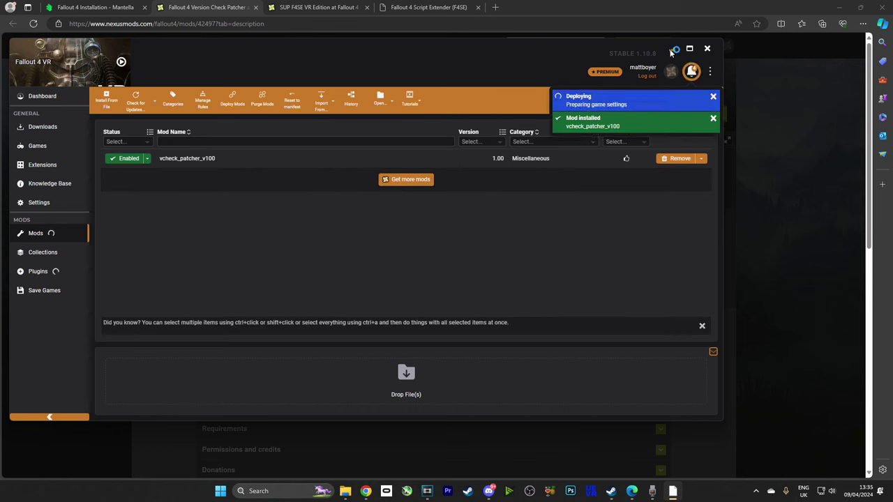
left_click(300, 7)
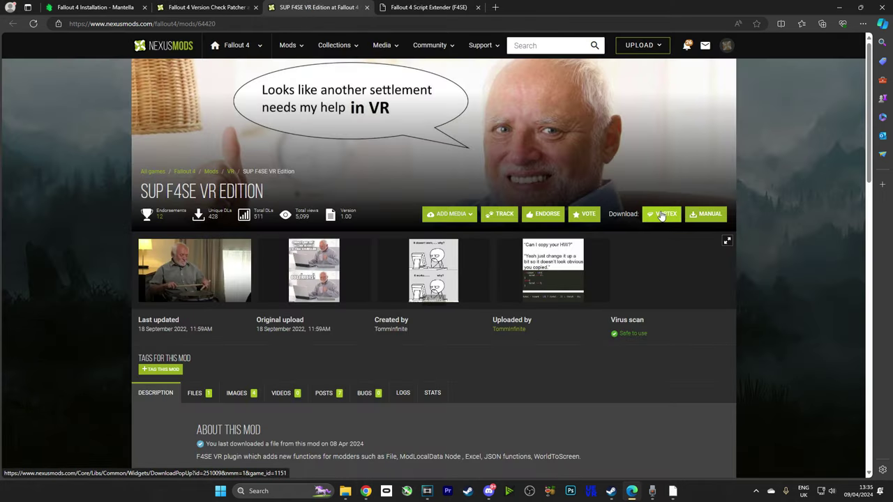
left_click(661, 214)
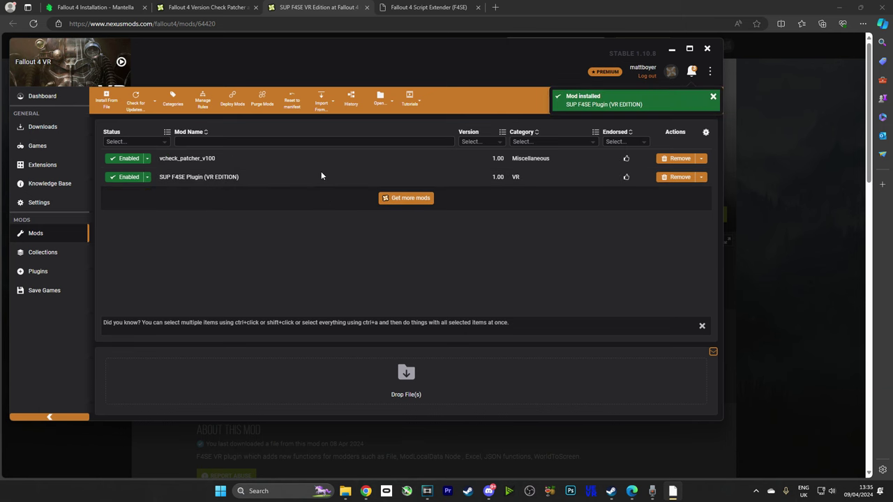
Open the Fallout 4 Script Extender page, then install the f4sevr_0_6_20 archive from the desktop as a Fallout 4 VR mod in Vortex
left_click(422, 9)
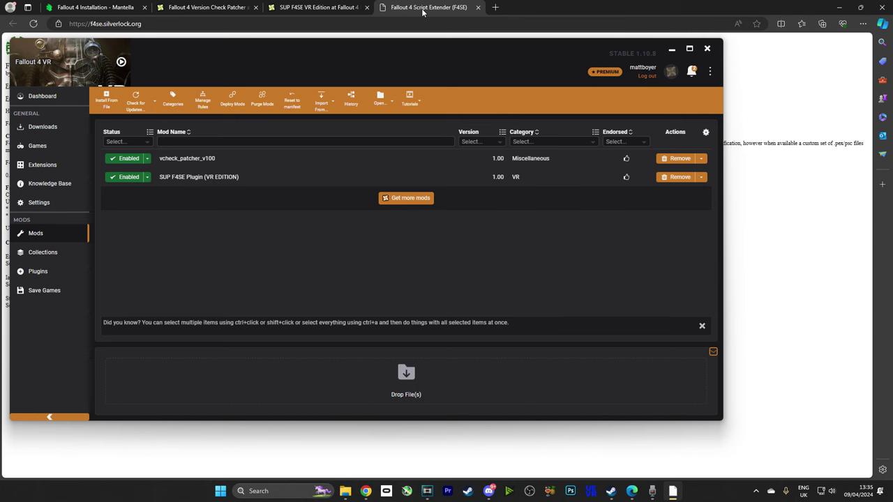
left_click(781, 106)
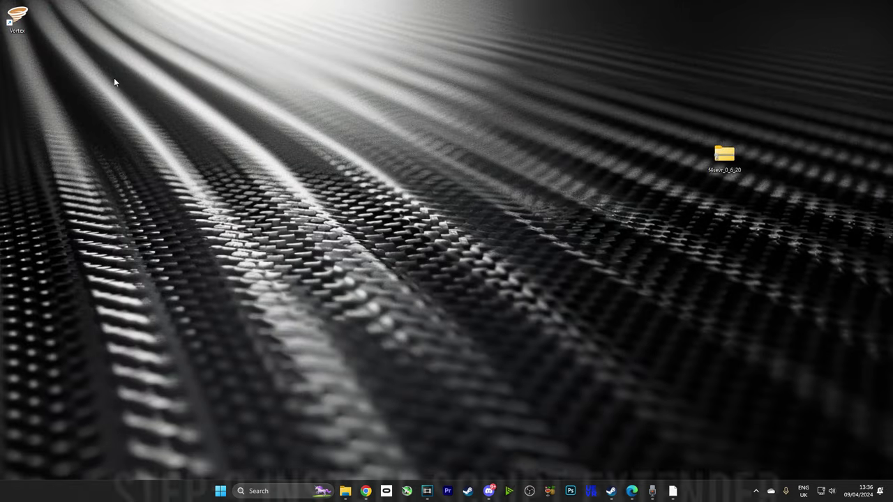
double_click(20, 15)
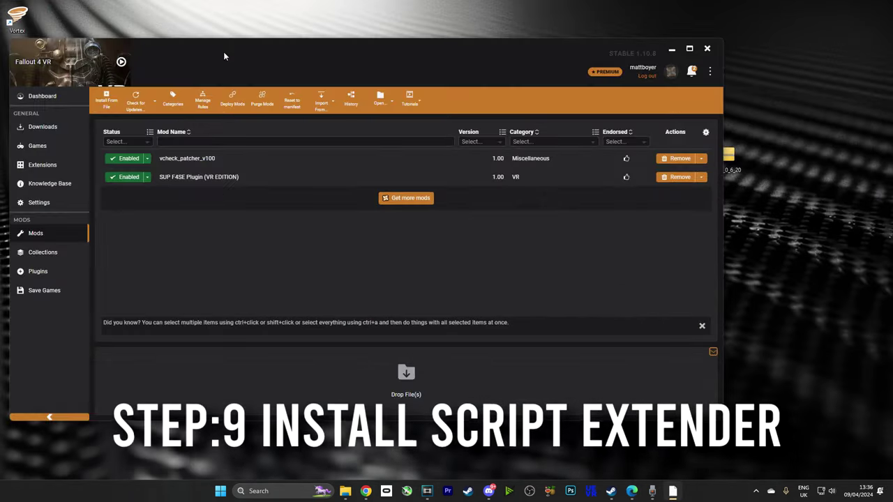
left_click_drag(293, 42, 361, 75)
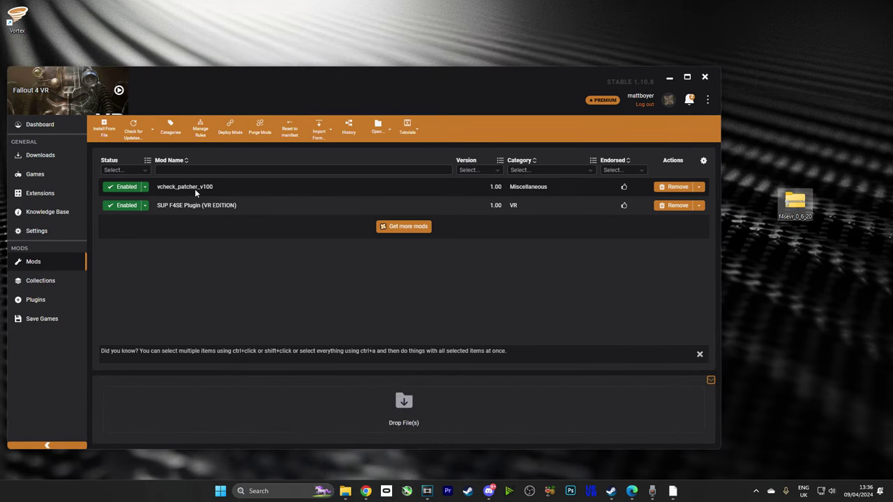
left_click_drag(790, 213, 430, 414)
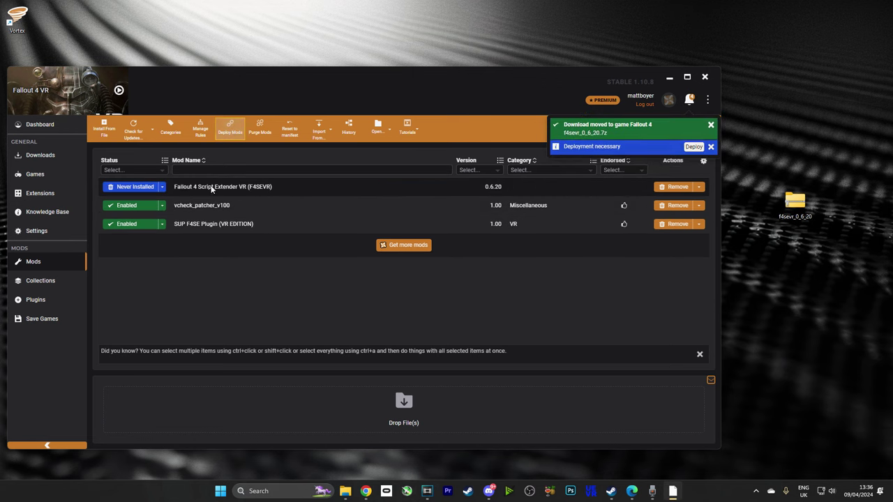
left_click_drag(365, 85, 407, 71)
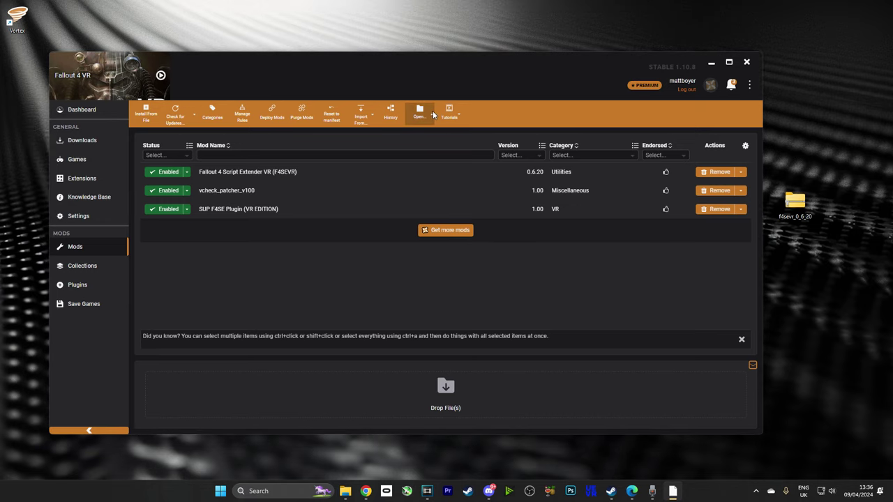
Open the Fallout 4 VR game folder from Vortex and create a shortcut to the f4sevr_loader application
left_click(433, 114)
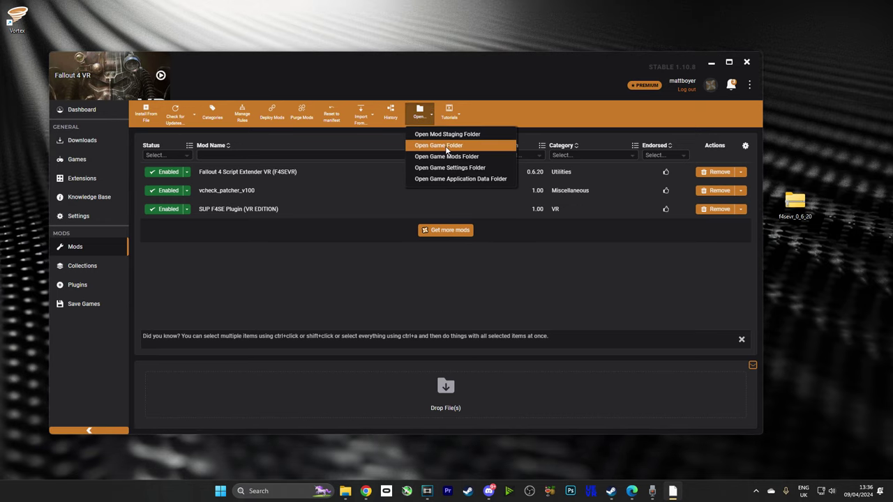
left_click(441, 145)
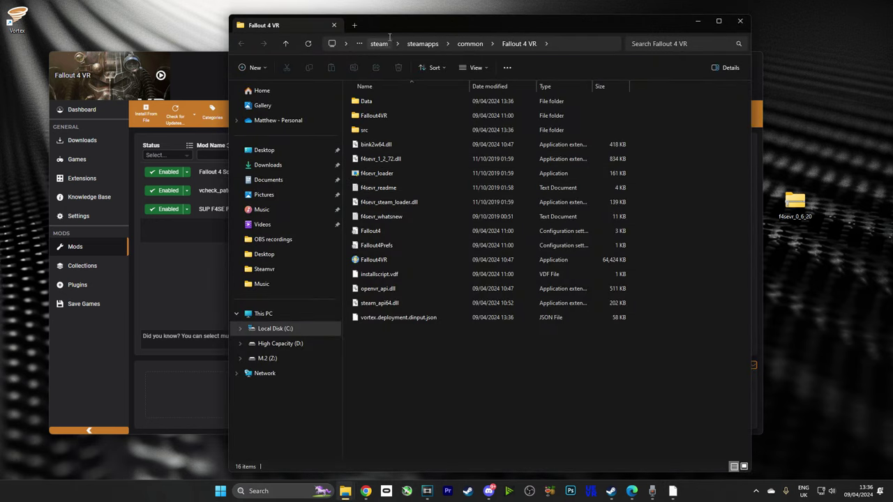
left_click_drag(389, 36, 495, 46)
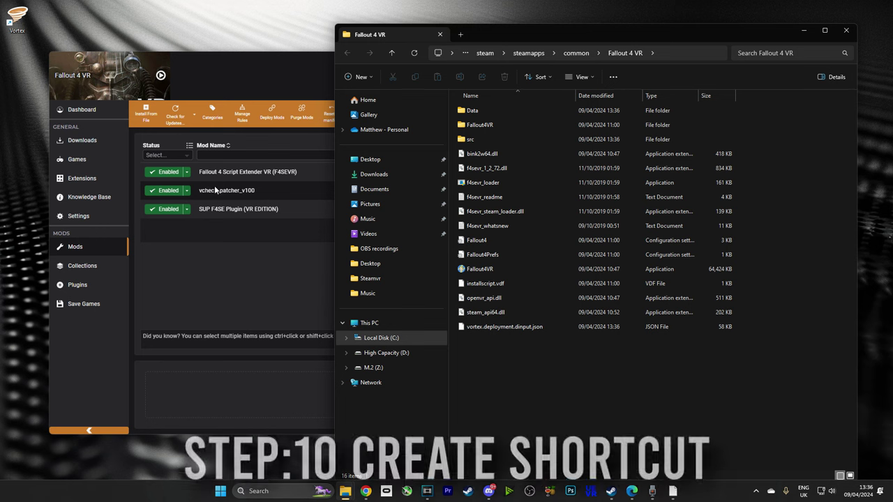
right_click(476, 186)
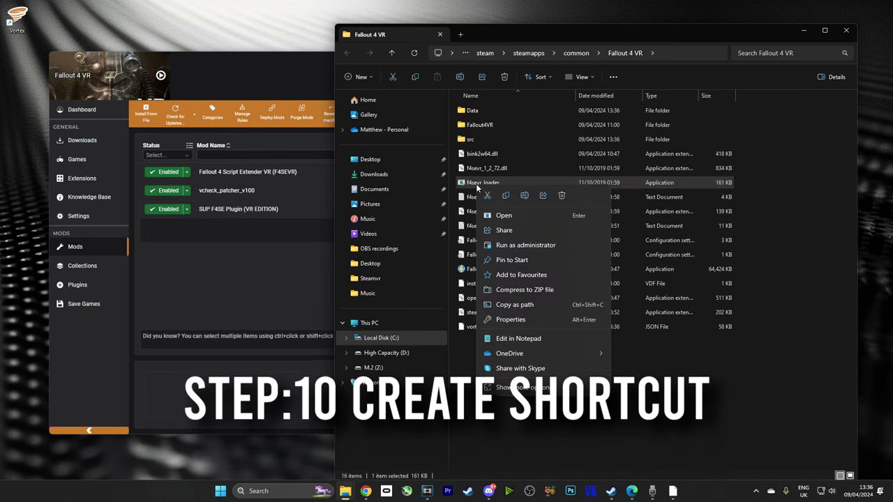
left_click(530, 387)
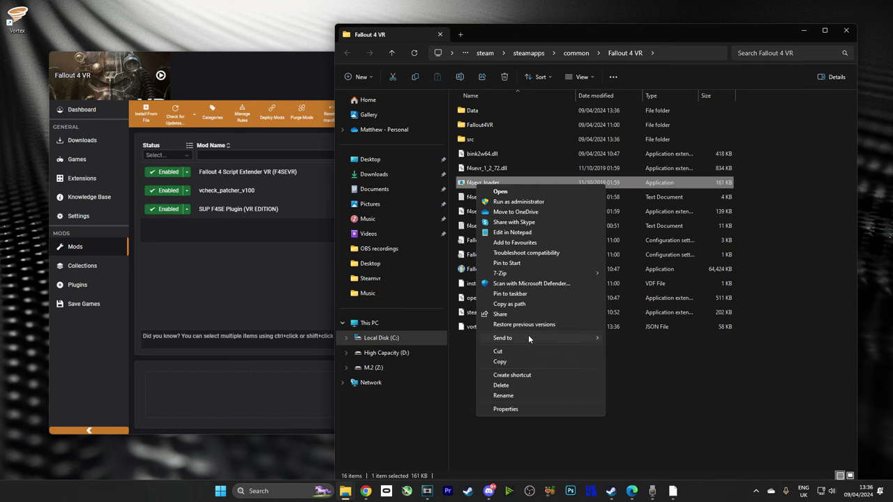
left_click(529, 375)
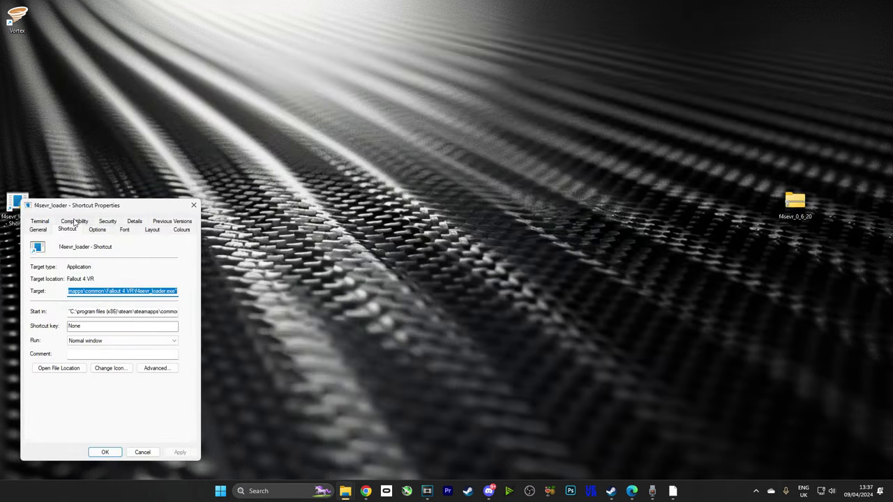
Set the f4sevr_loader shortcut to run as administrator and tidy the desktop by moving it to the lower-right corner and deleting the f4sevr_0_6_20 archive
left_click(74, 222)
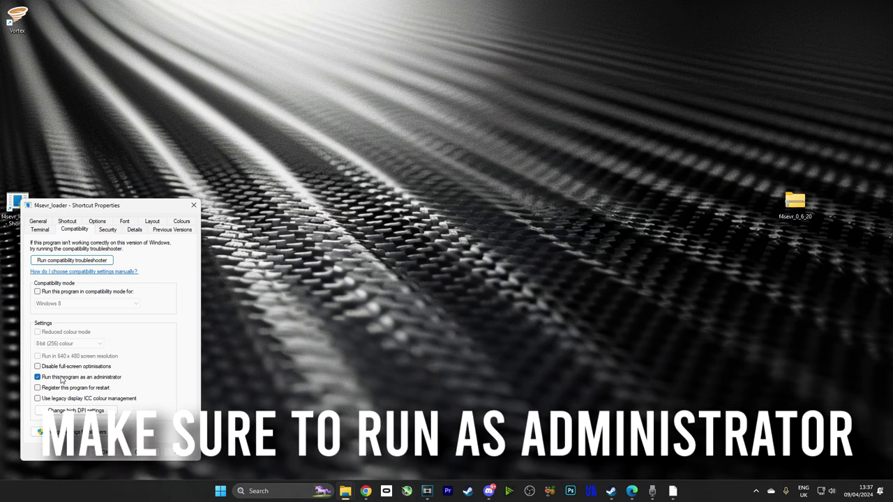
left_click(104, 451)
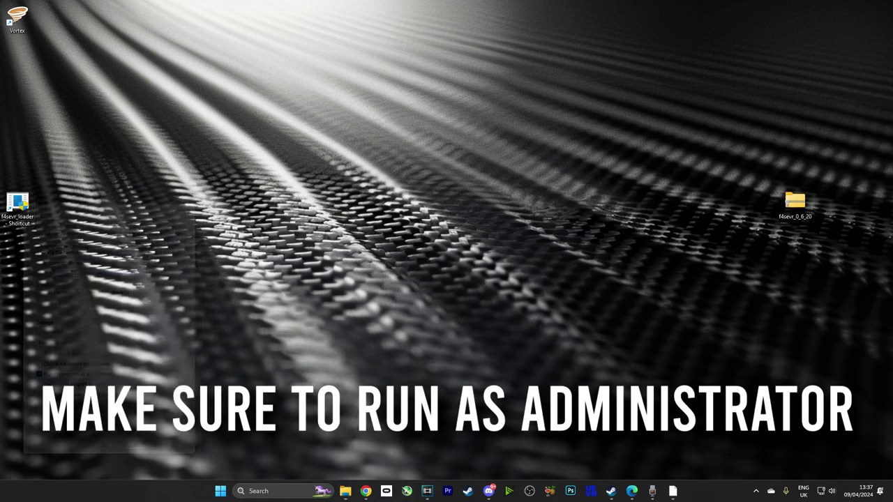
left_click_drag(19, 217, 845, 433)
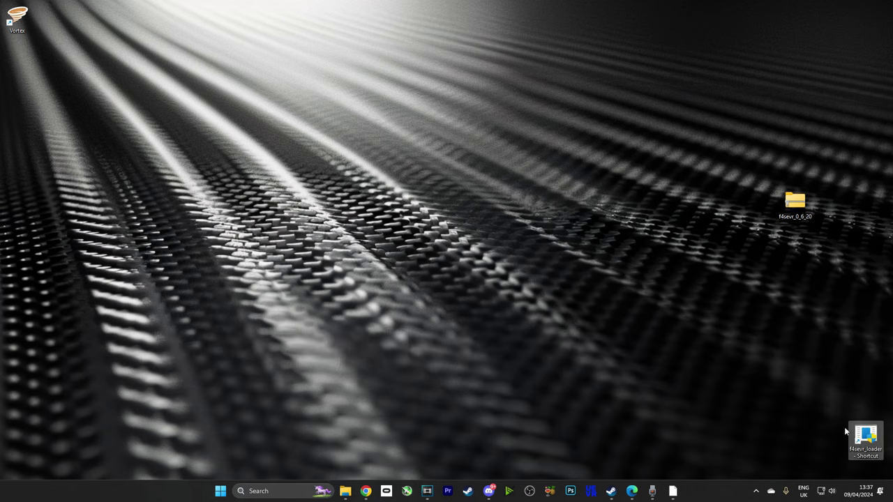
key("Delete")
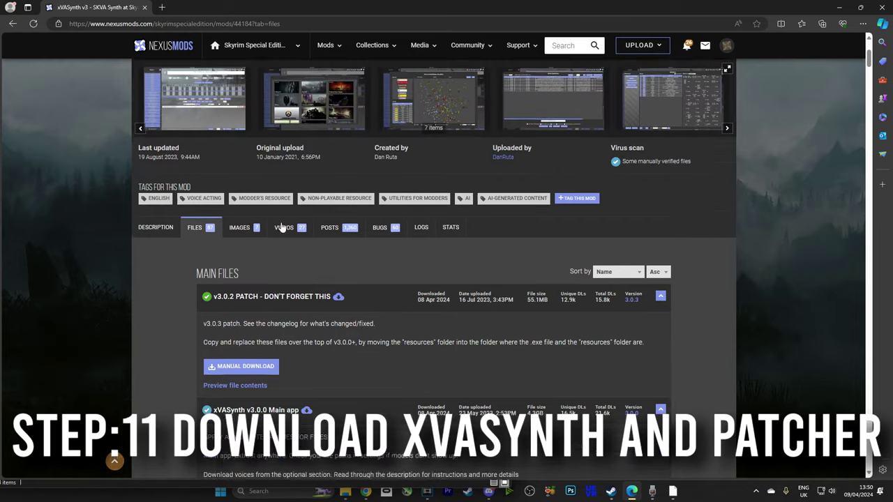
From the files of the xVASynth v3 - SKVA Synth page on Nexus Mods, manually download the xVASynth v3.0.0 Main app
scroll(446, 279, "up", 2)
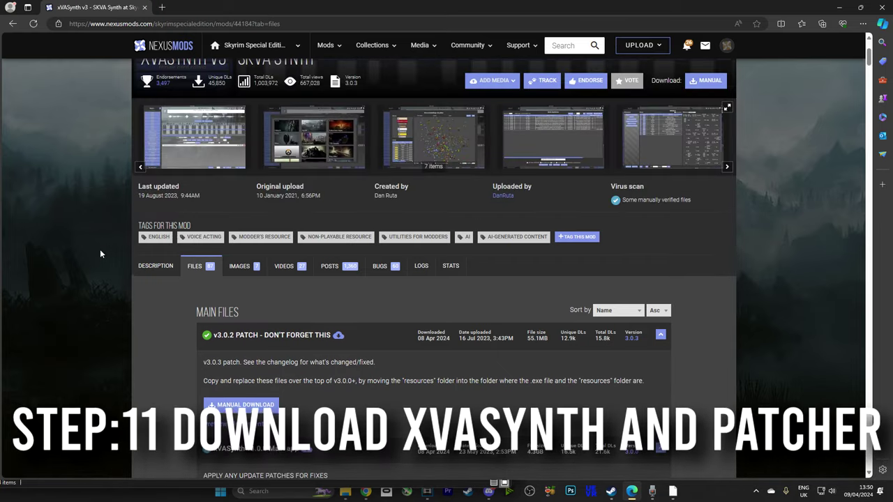
left_click(143, 271)
scroll(172, 214, "up", 2)
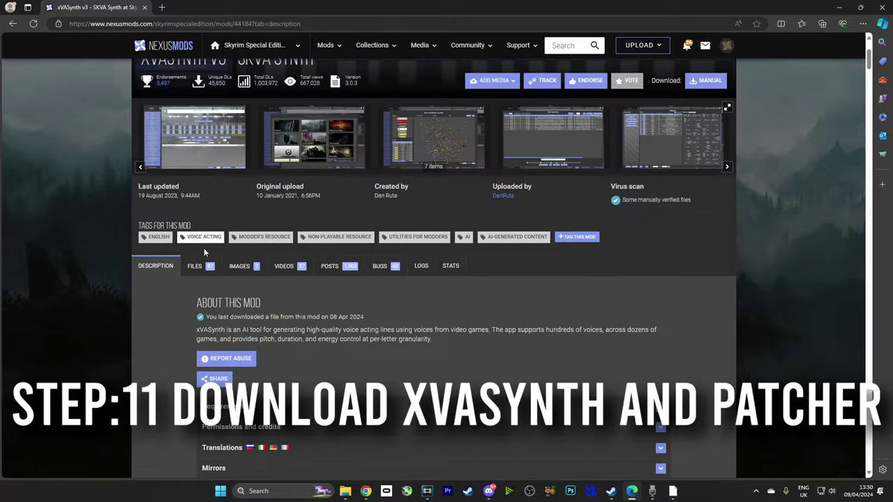
left_click(195, 266)
scroll(195, 229, "up", 2)
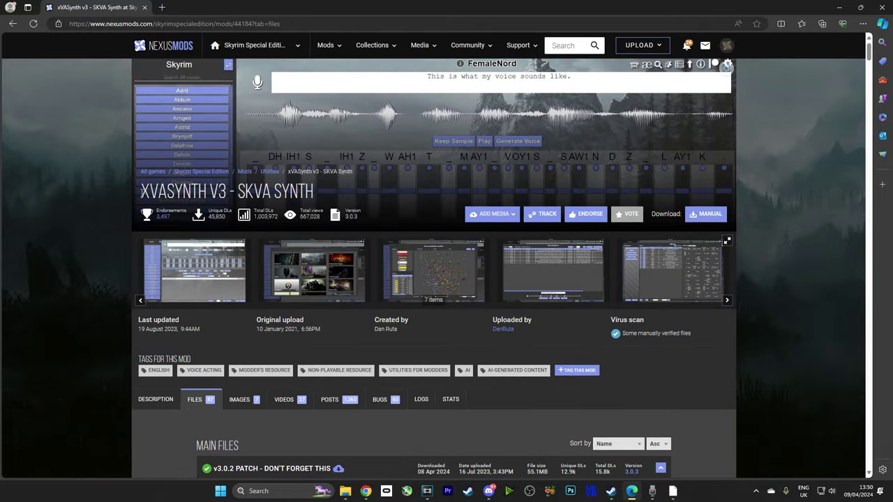
left_click_drag(149, 192, 278, 197)
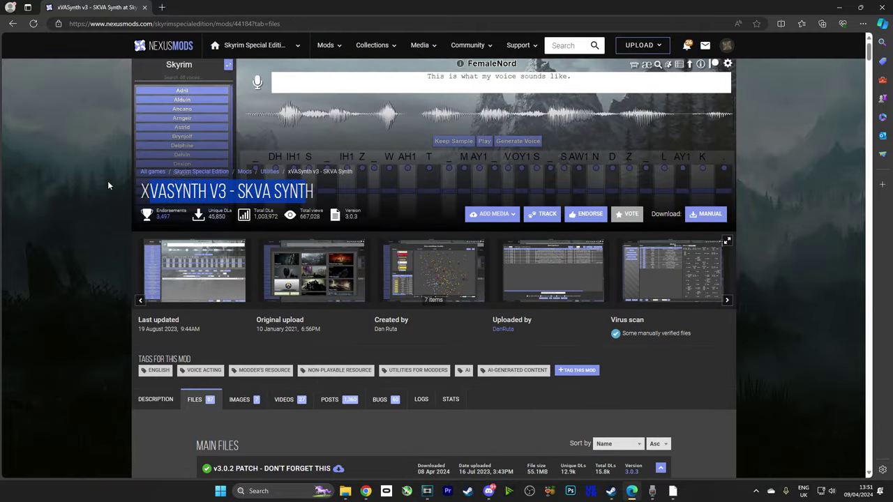
left_click(91, 204)
scroll(180, 208, "down", 4)
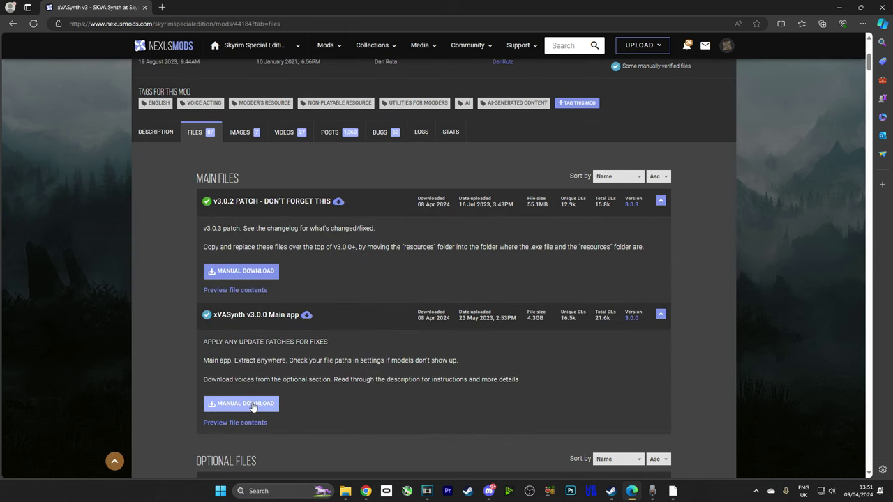
left_click(253, 407)
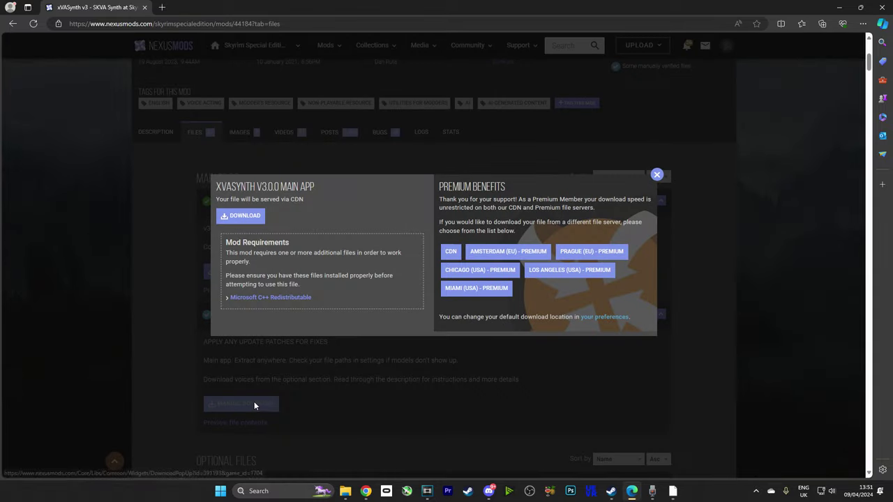
left_click(248, 221)
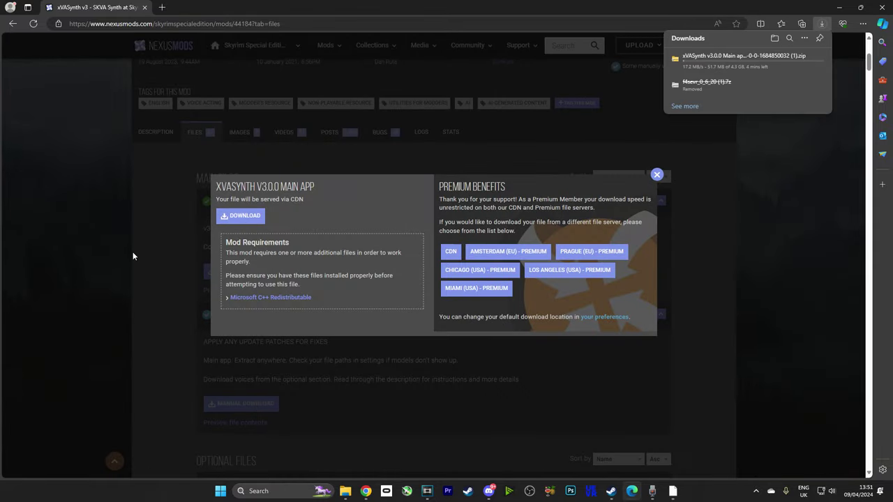
left_click(656, 176)
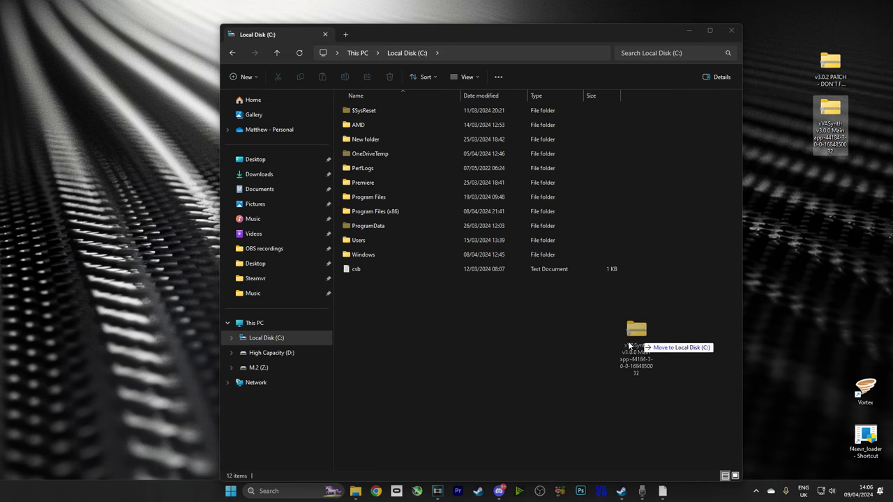
Move the xVASynth v3.0.0 Main app archive from the desktop to Local Disk (C:) and extract it there into its default folder
left_click_drag(630, 335, 363, 288)
right_click(364, 289)
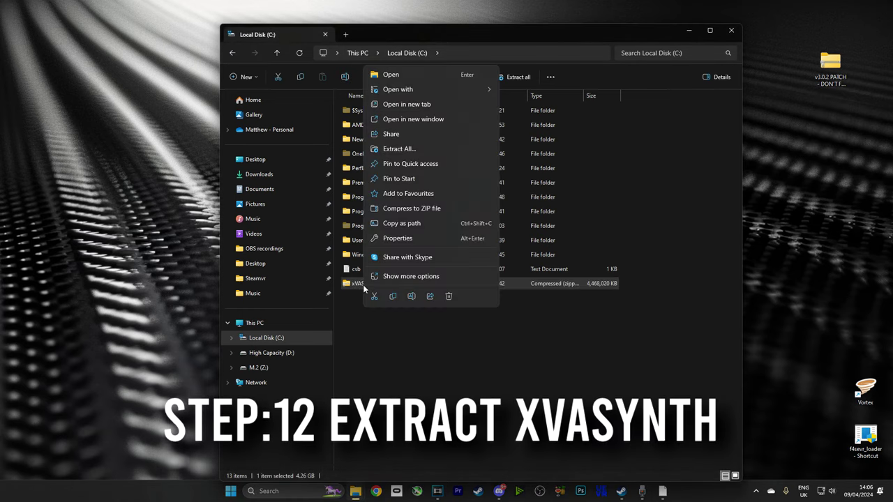
left_click(417, 148)
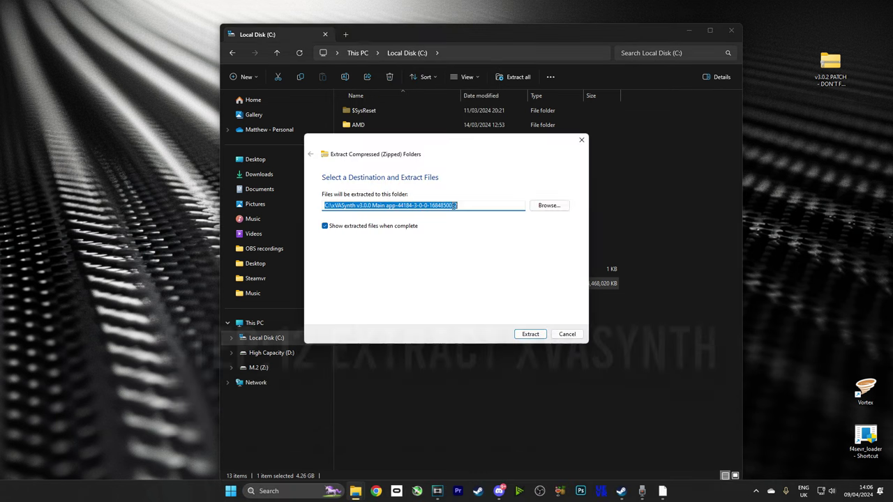
left_click(530, 334)
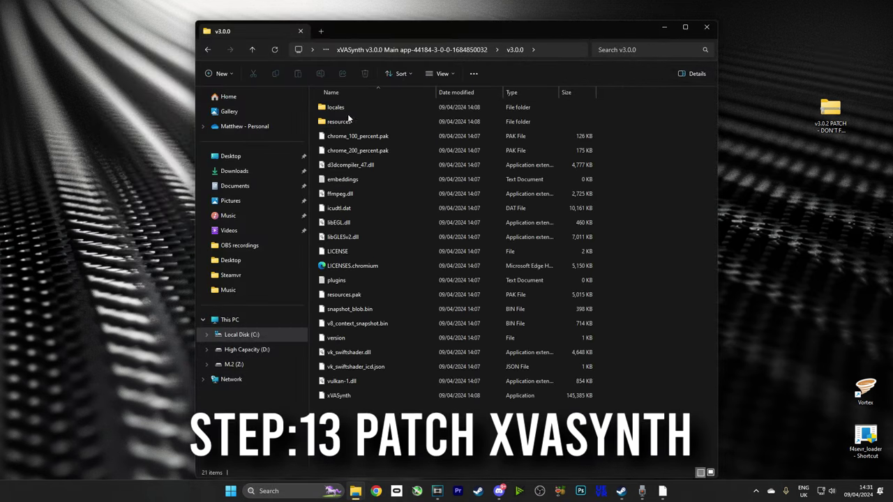
Open the v3.0.2 PATCH archive beside the extracted xVASynth v3.0.0 folder and go to resources\app in both windows
double_click(829, 113)
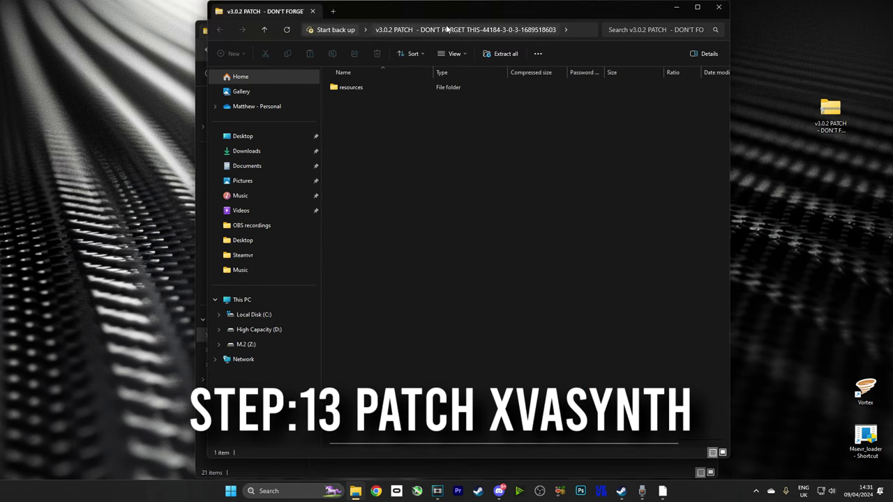
left_click_drag(447, 14, 674, 52)
left_click_drag(405, 35, 177, 41)
double_click(159, 132)
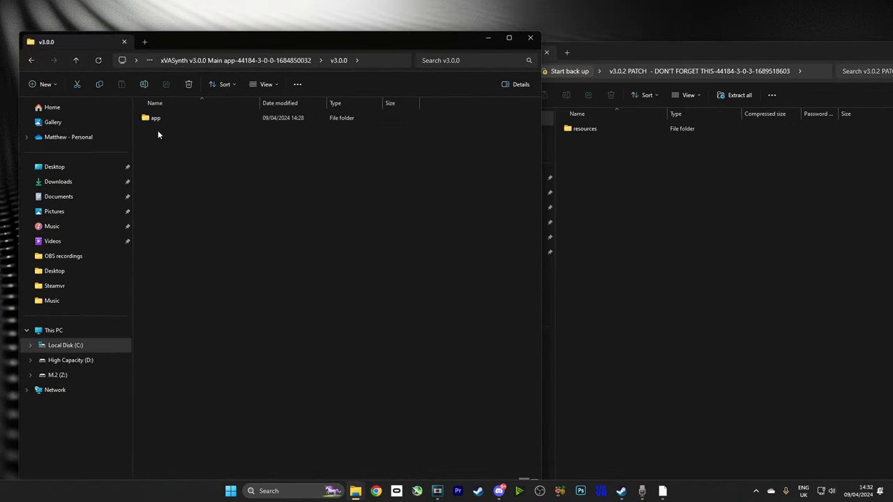
double_click(591, 129)
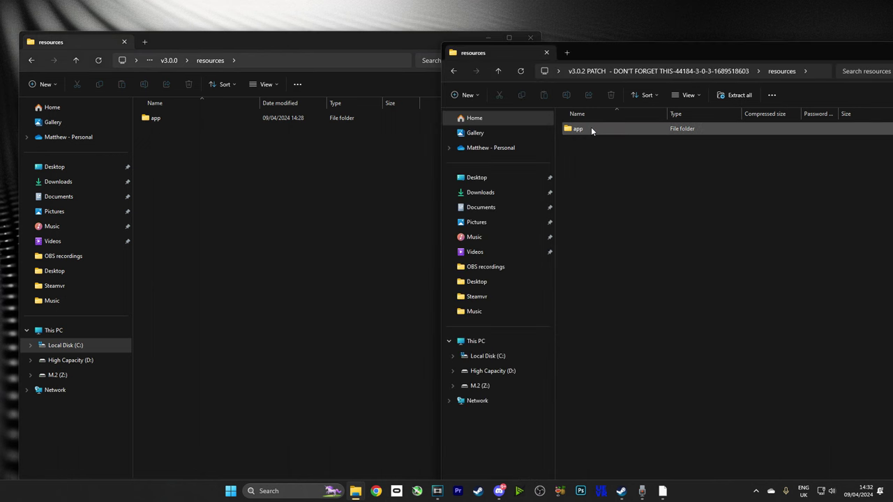
left_click_drag(591, 128, 595, 156)
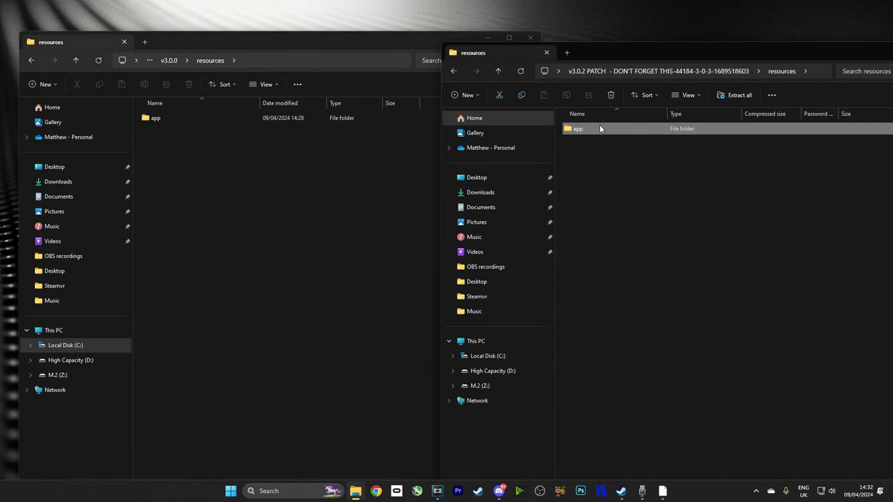
double_click(599, 129)
double_click(253, 118)
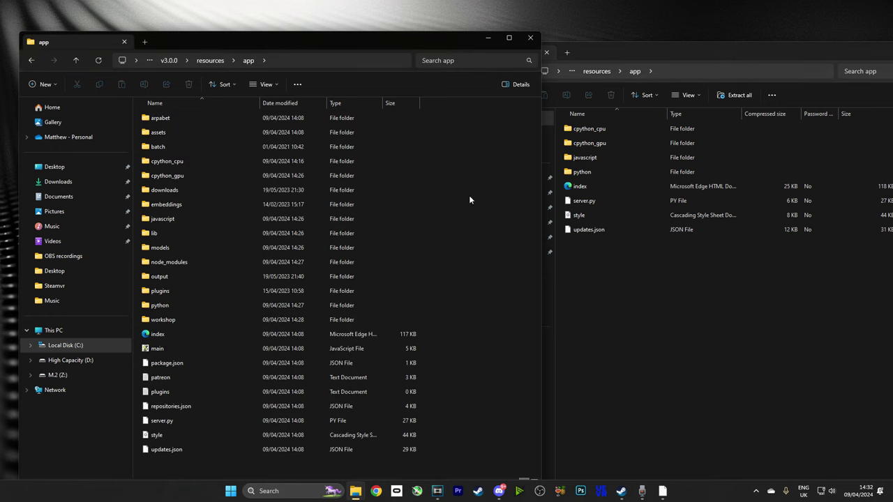
Copy everything in the patch's app folder into the xVASynth v3.0.0 app folder, replacing the files with the same names
left_click_drag(710, 279, 592, 131)
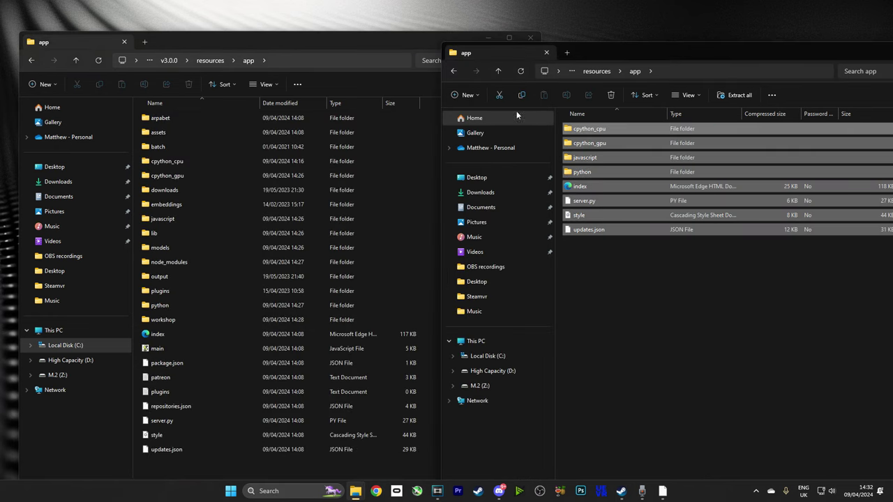
left_click_drag(345, 40, 238, 40)
left_click_drag(643, 136, 423, 146)
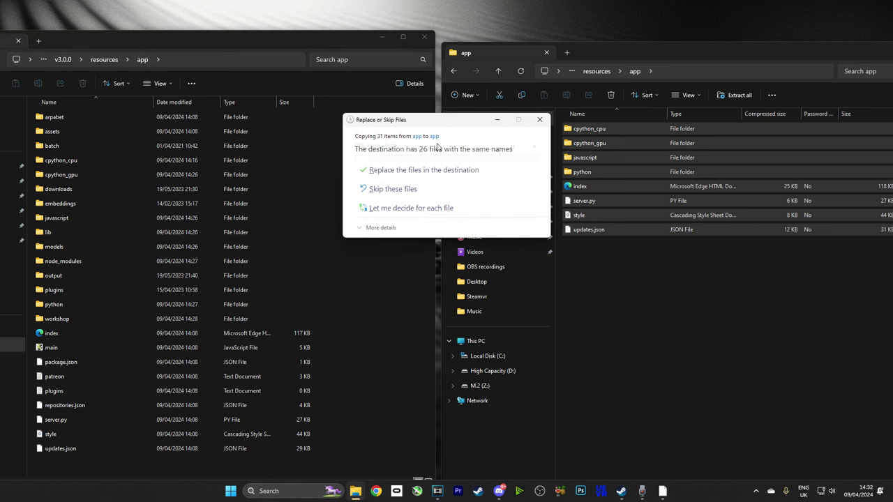
left_click(409, 173)
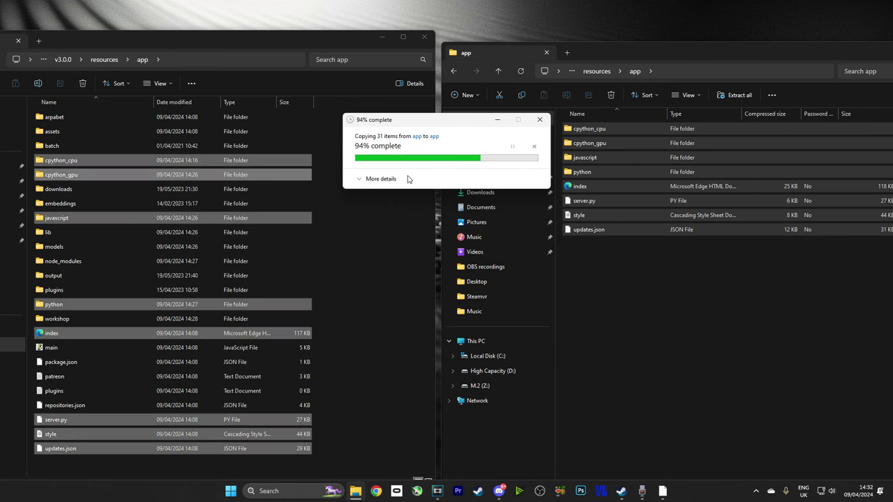
Close the patch archive's window, create a shortcut to the xVASynth application in the v3.0.0 folder and move it onto the desktop
left_click_drag(699, 53, 539, 61)
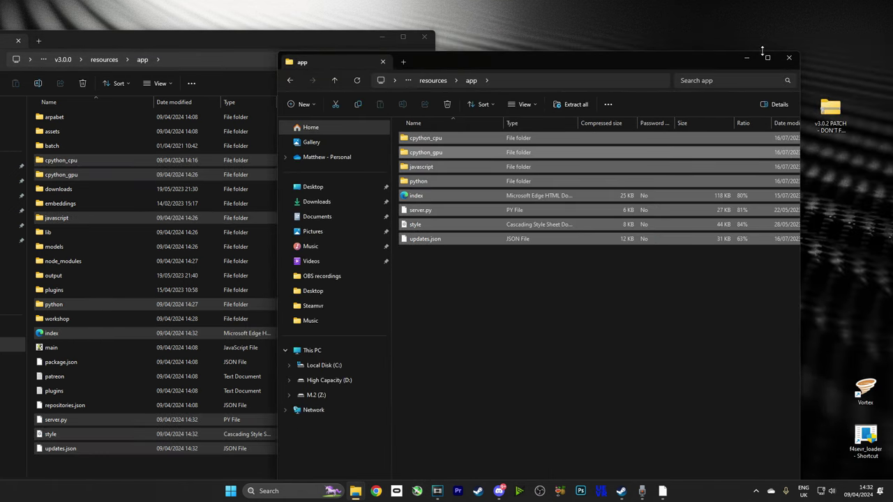
left_click(790, 59)
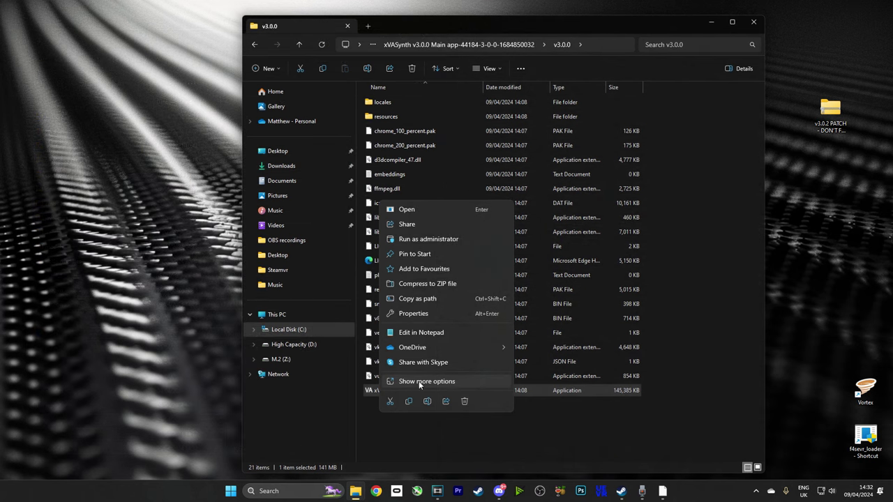
left_click(454, 382)
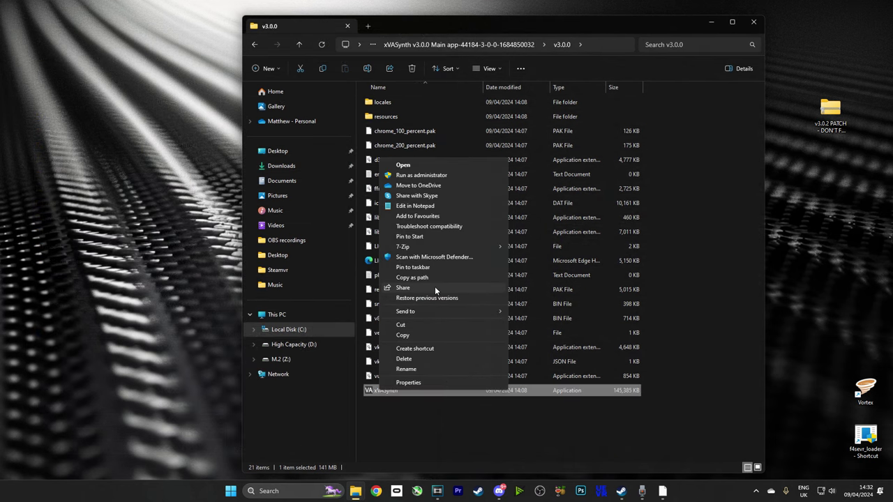
left_click(430, 347)
left_click(406, 404)
left_click_drag(387, 408, 180, 408)
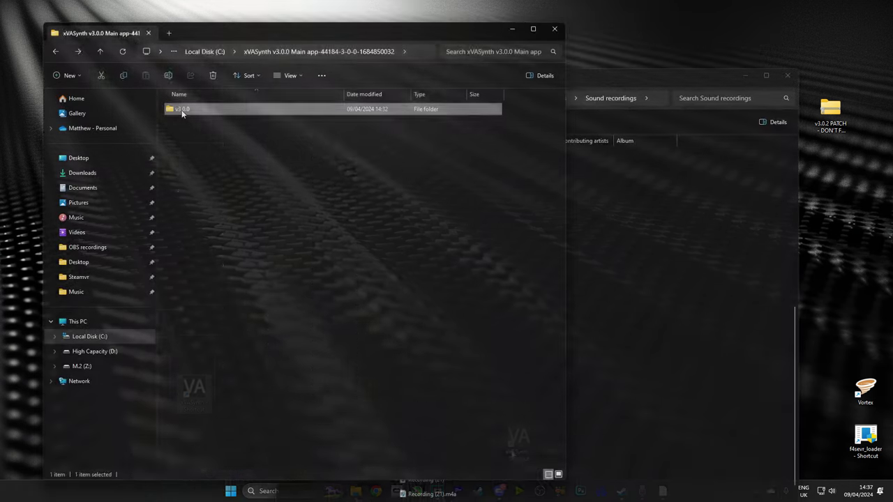
Inside resources\app\models of the xVASynth v3.0.0 folder, create a new folder for the Fallout 4 voice models
double_click(182, 111)
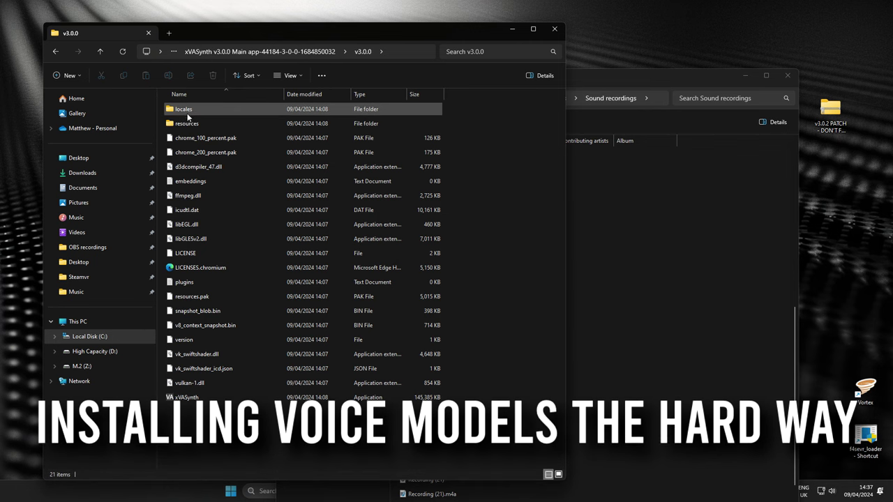
double_click(187, 123)
double_click(188, 111)
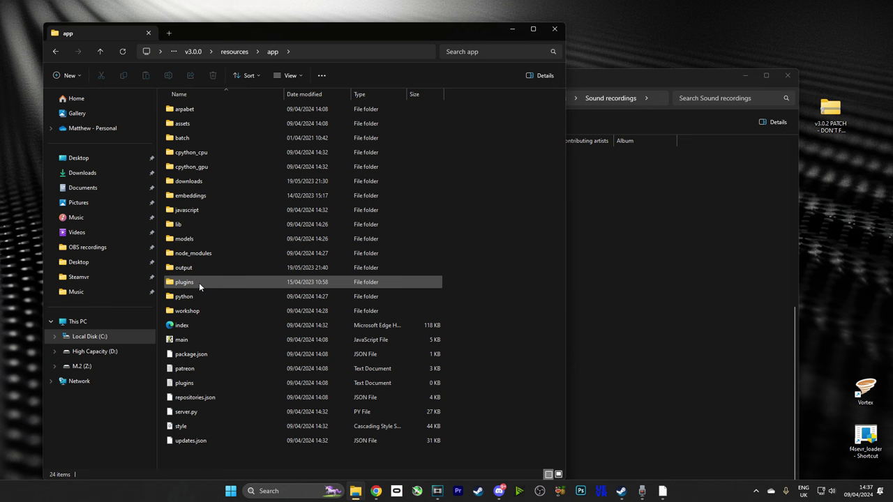
double_click(183, 239)
right_click(196, 171)
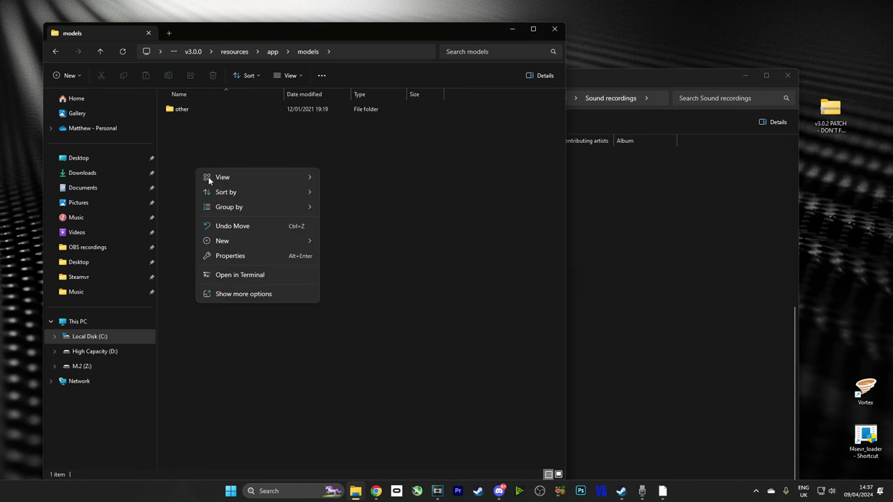
mouse_move(263, 241)
left_click(345, 242)
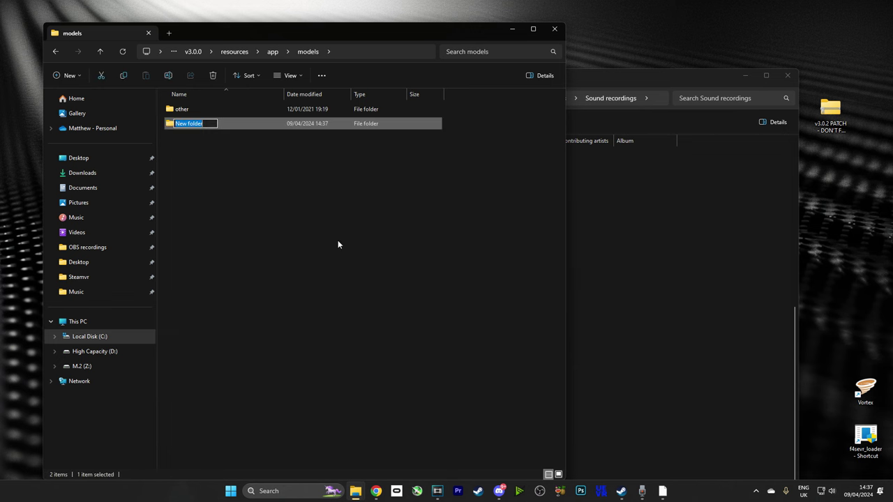
type("f")
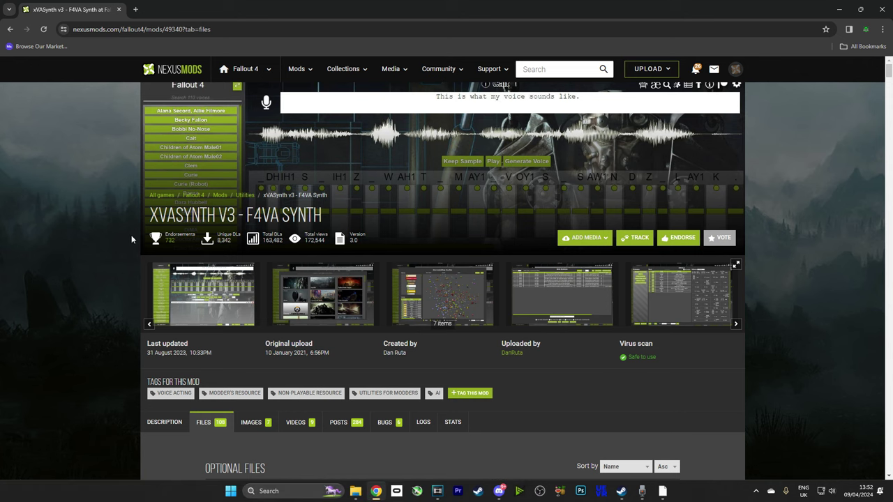
On the Nexus Mods files page of xVASynth v3 - F4VA Synth, look through the optional Fallout 4 voice model files
scroll(209, 265, "down", 2)
scroll(272, 283, "down", 2)
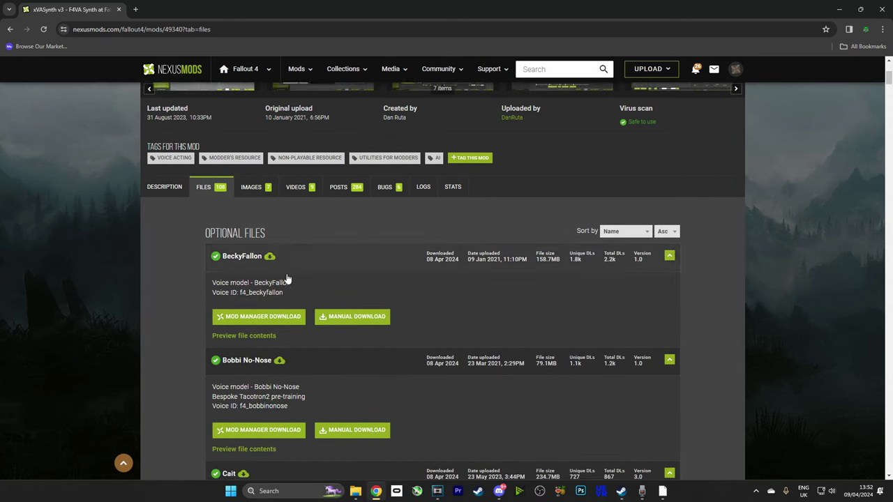
scroll(286, 279, "down", 5)
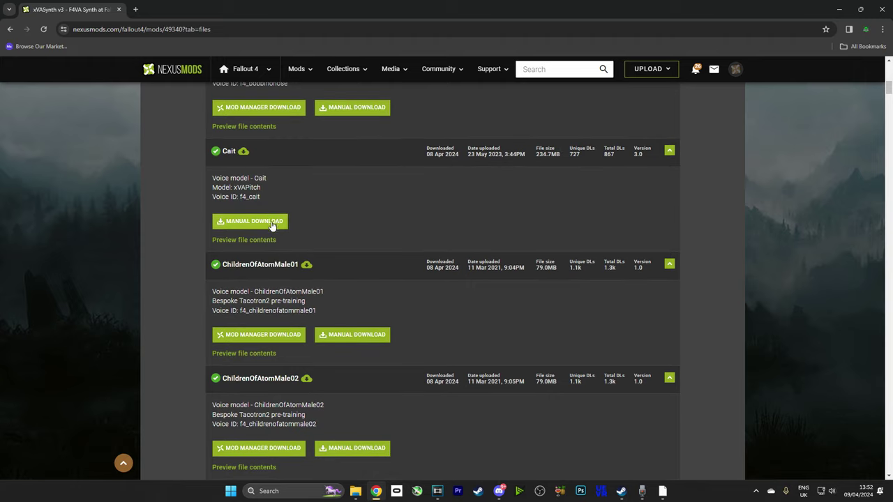
scroll(292, 331, "down", 3)
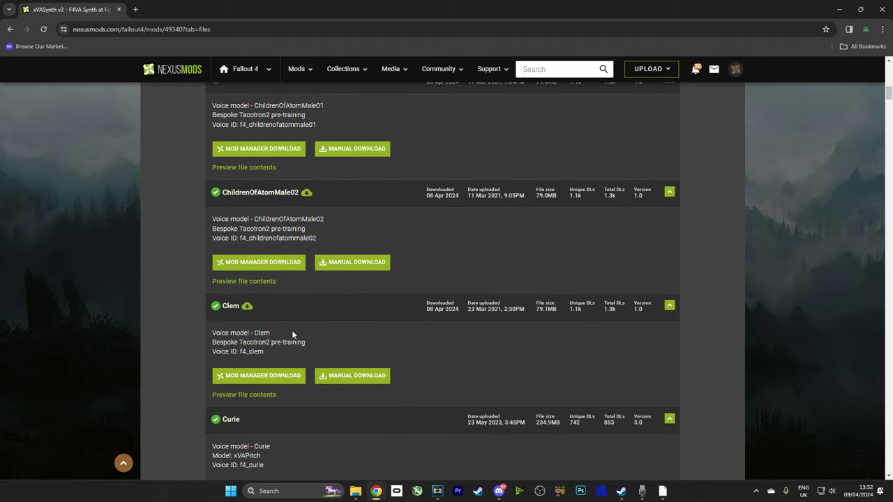
scroll(293, 334, "down", 5)
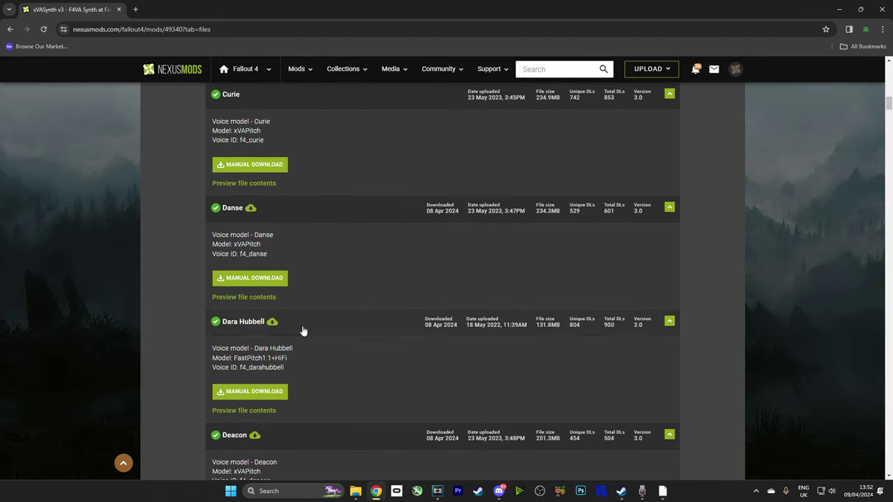
scroll(304, 328, "down", 2)
scroll(308, 324, "up", 6)
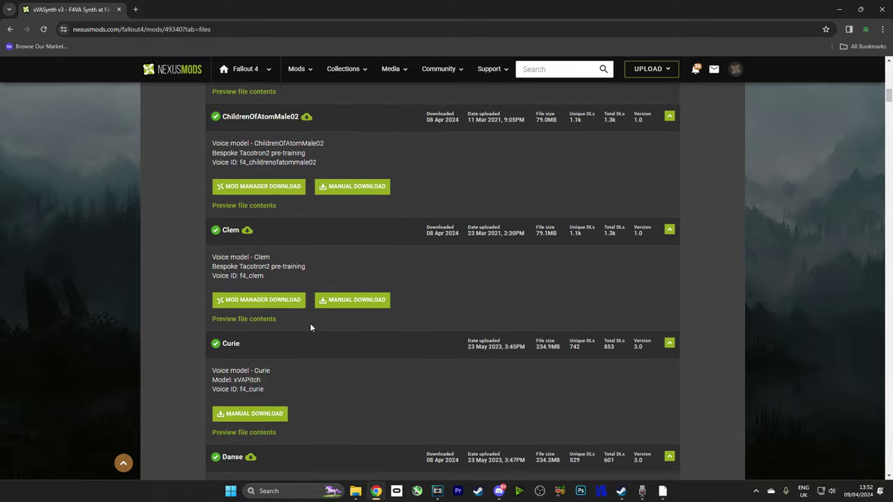
scroll(310, 325, "up", 10)
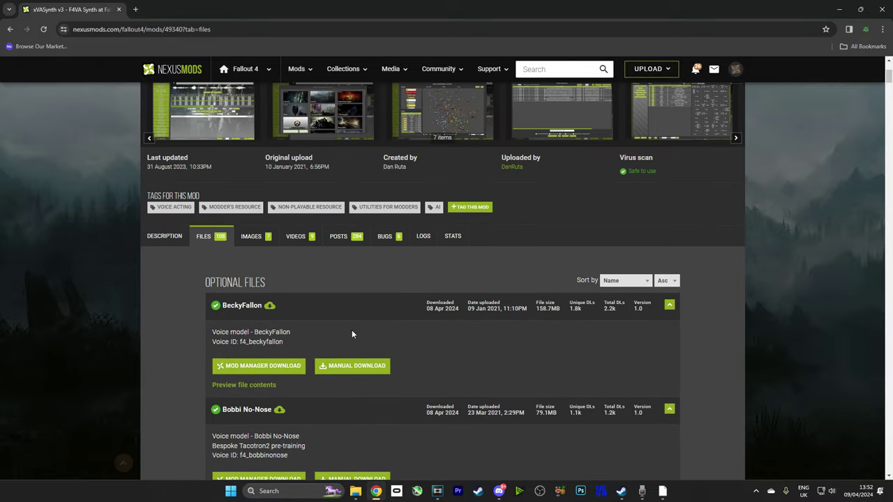
scroll(349, 355, "down", 2)
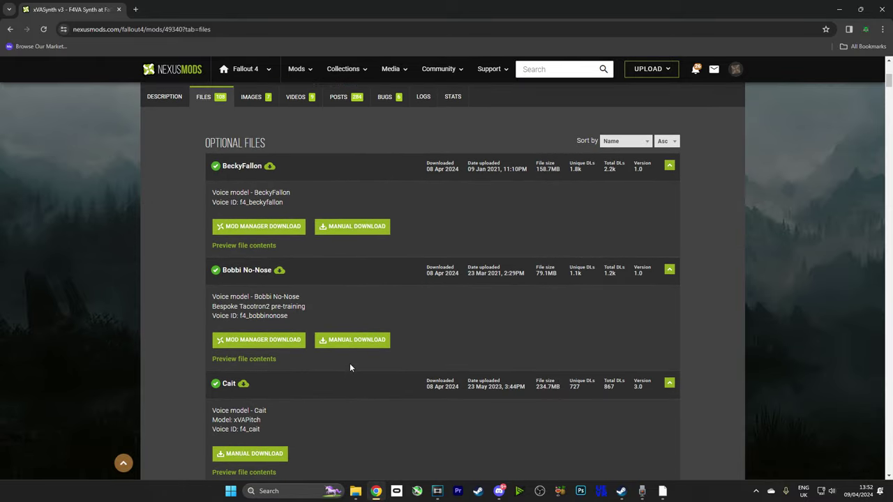
scroll(360, 365, "down", 6)
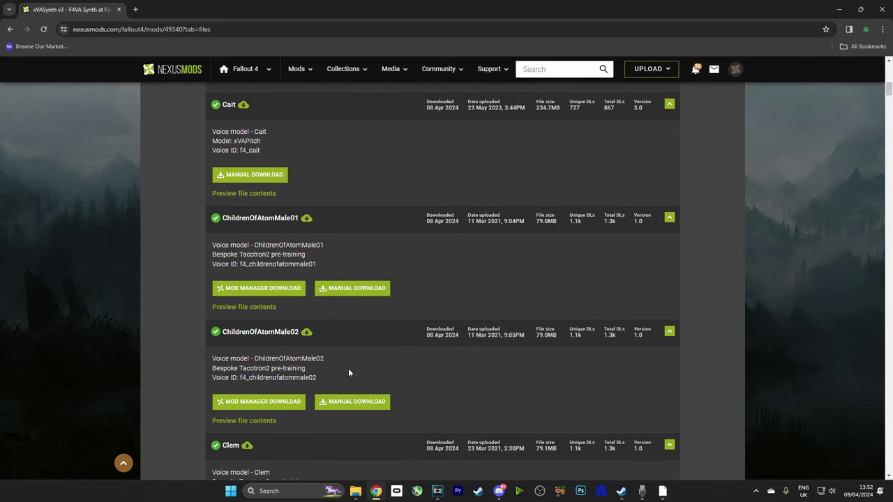
scroll(354, 379, "down", 2)
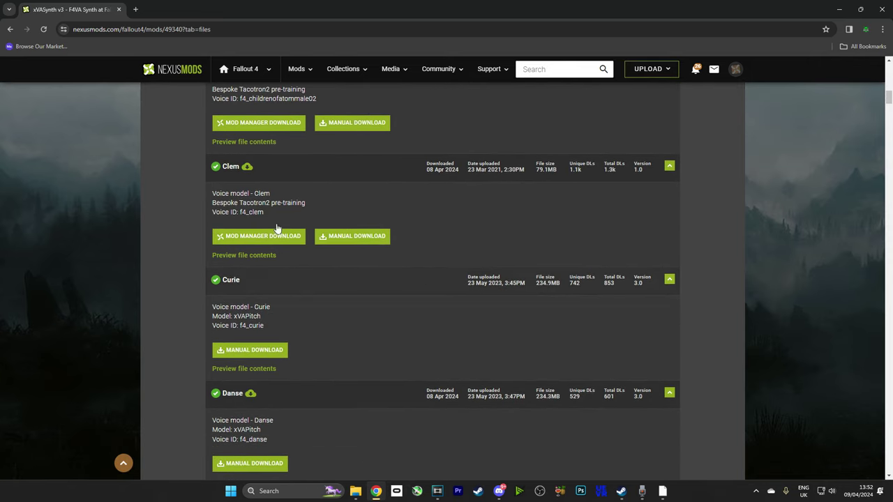
scroll(398, 211, "down", 15)
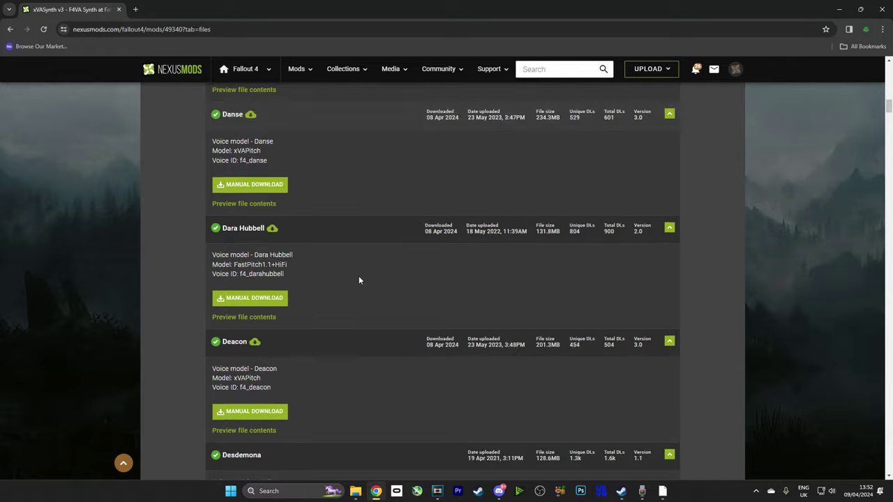
left_click_drag(888, 131, 889, 401)
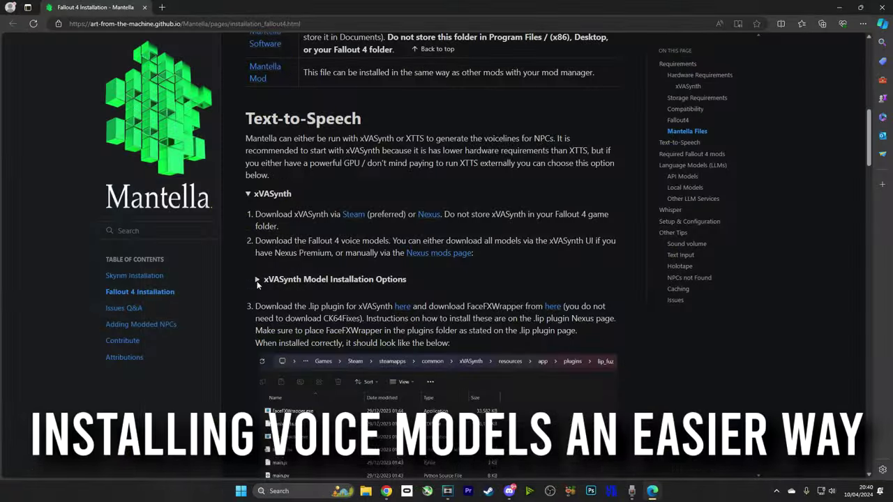
On Mantella's Fallout 4 Installation page in Edge, expand xVASynth Model Installation Options and read the Nexus Premium and Torrent methods
left_click(260, 279)
scroll(284, 268, "down", 2)
scroll(314, 267, "down", 4)
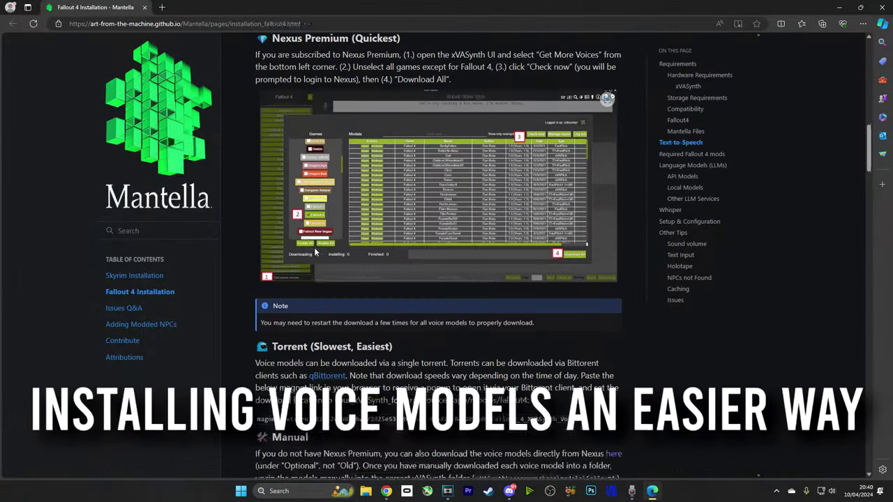
left_click_drag(272, 271, 392, 275)
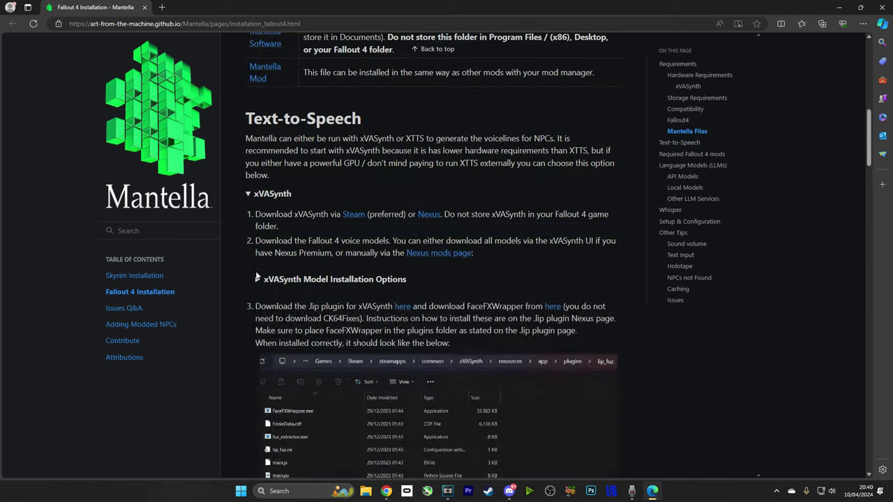
left_click(257, 280)
scroll(274, 281, "down", 5)
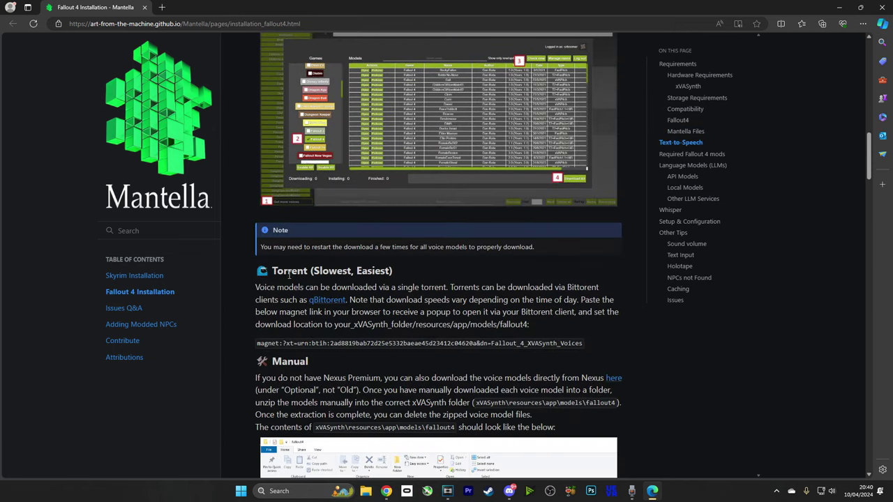
left_click_drag(273, 271, 394, 272)
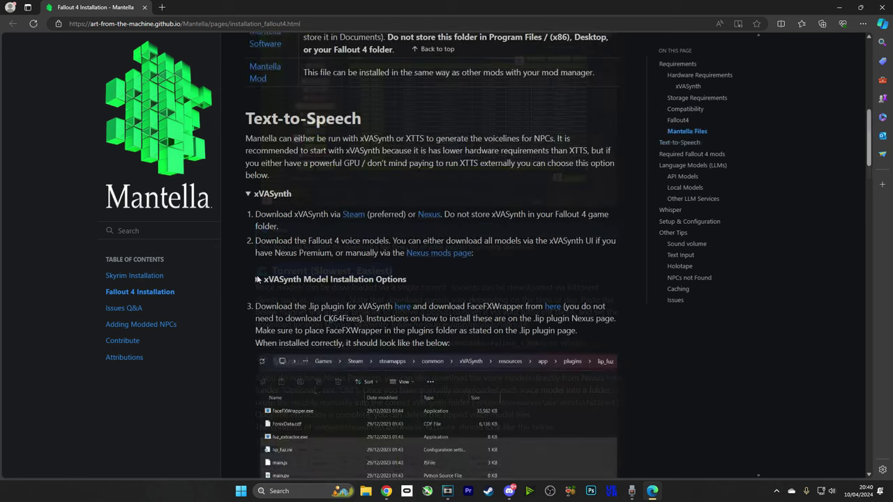
left_click(256, 280)
scroll(257, 282, "down", 4)
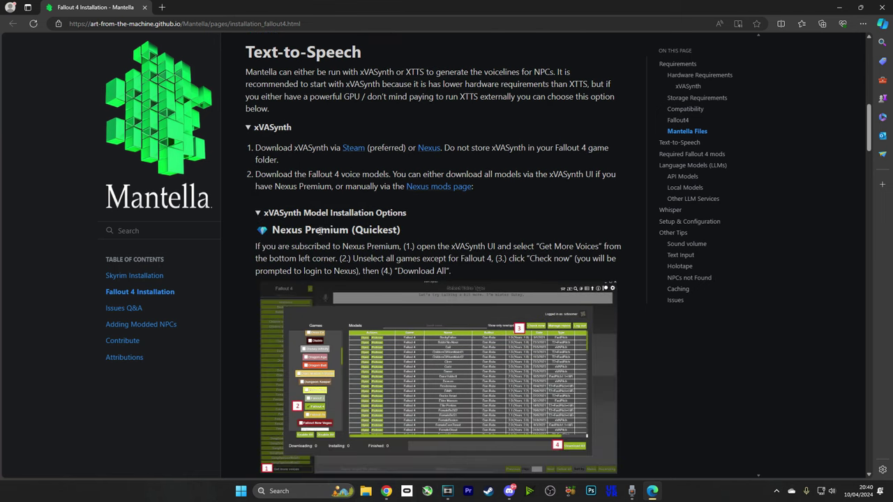
scroll(315, 252, "down", 1)
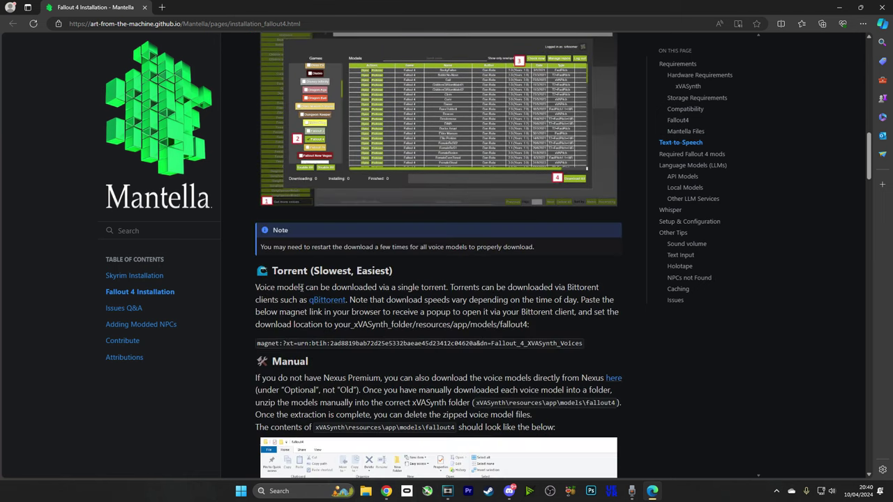
left_click_drag(272, 271, 390, 274)
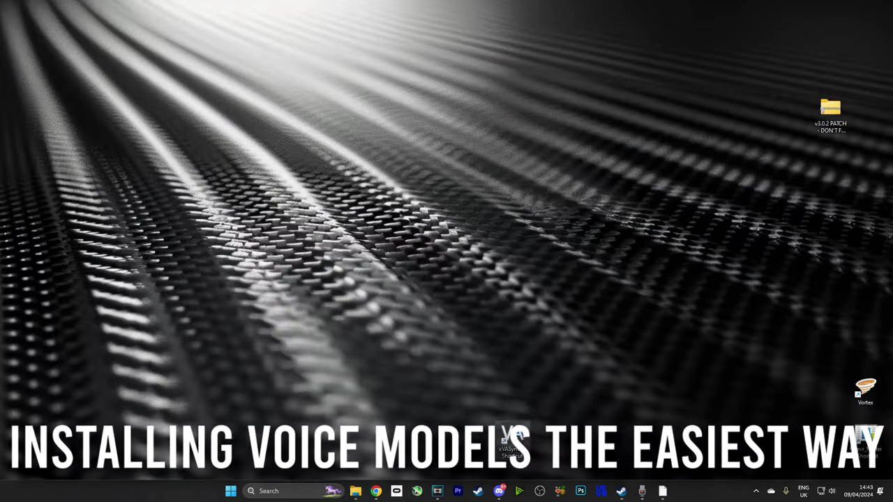
Launch xVASynth from its desktop shortcut and allow it to run anyway despite the Windows SmartScreen block
double_click(517, 429)
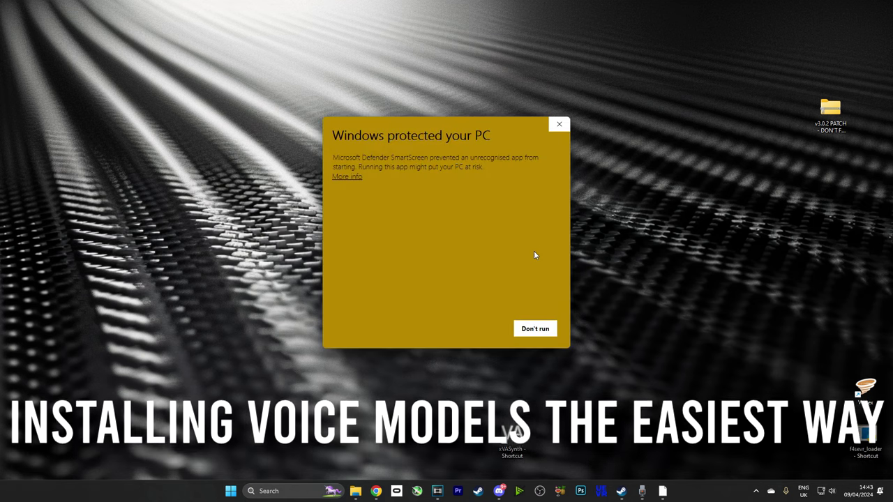
left_click(349, 178)
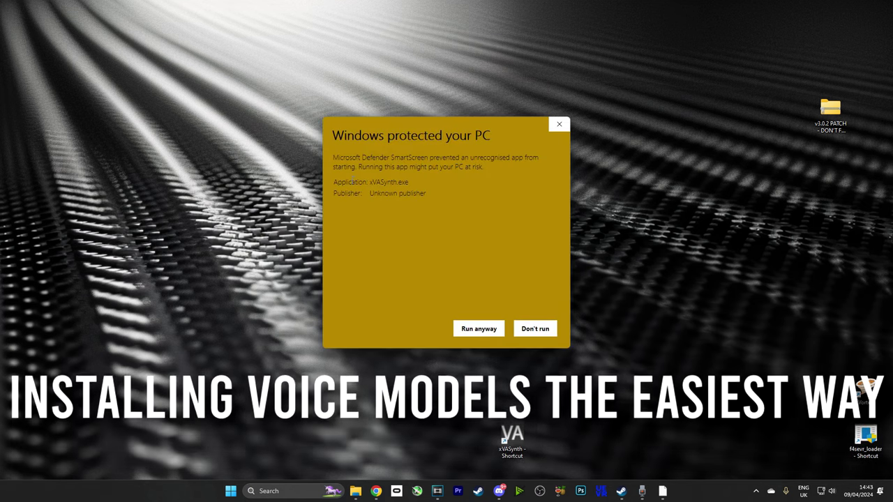
left_click(469, 328)
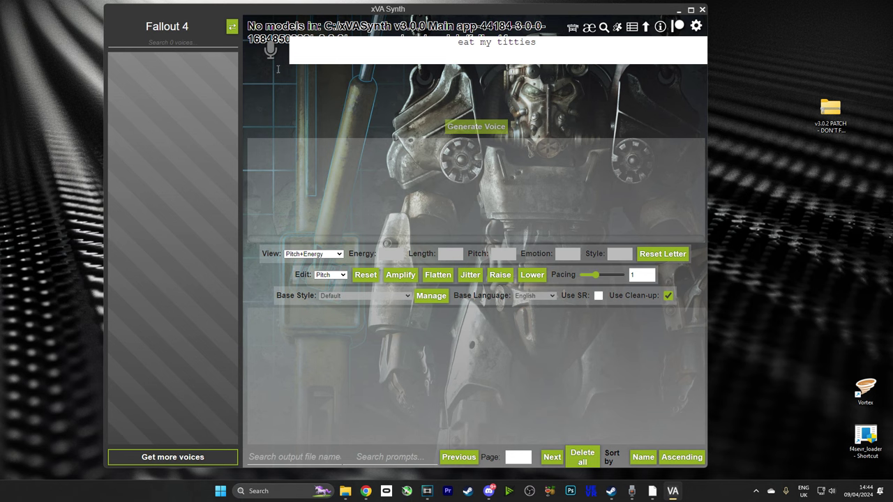
Search the game list for "fall" and select Fallout 4 as the active game
left_click(233, 26)
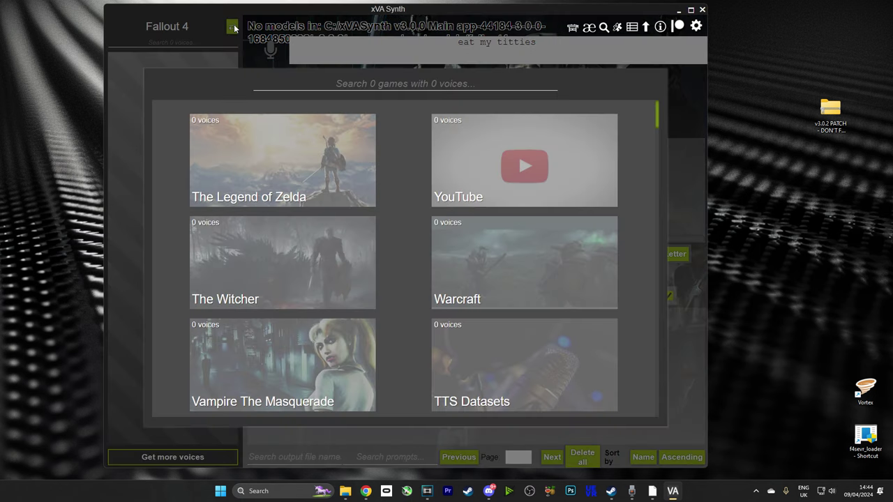
type("fall")
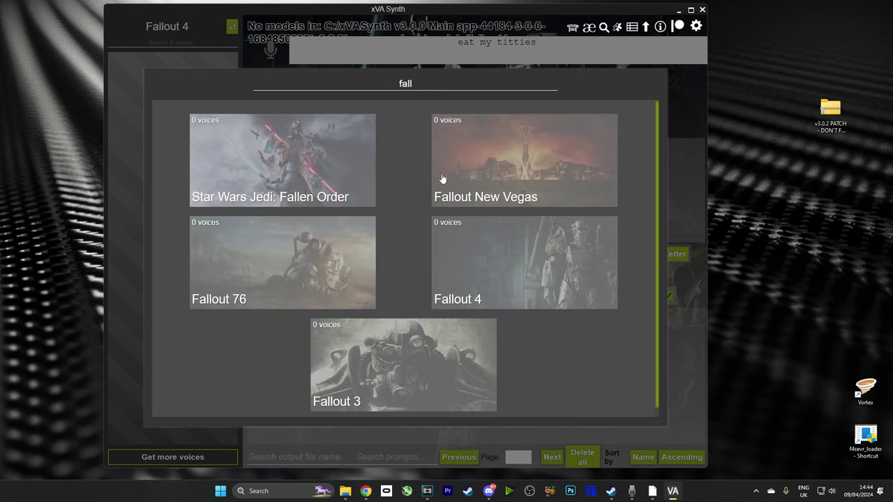
left_click(496, 289)
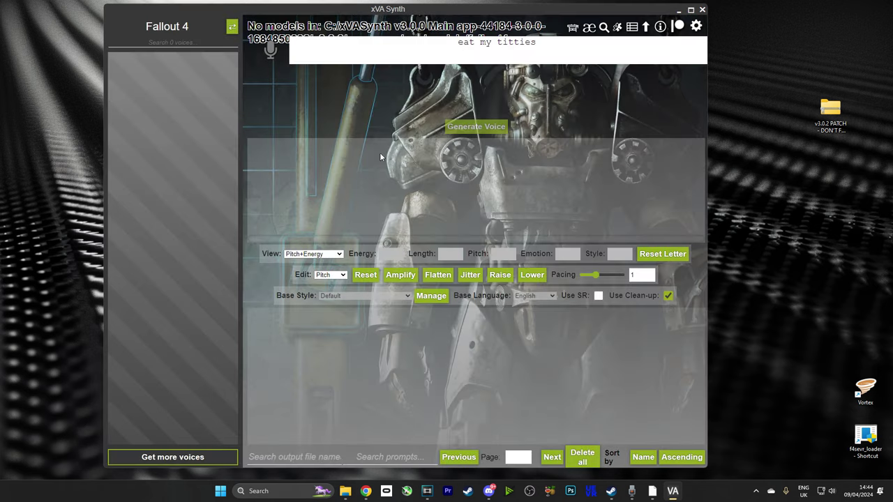
Open the dialog for getting more voices, enable only Fallout 4 in the games list, and check Nexus Mods for its voice models
left_click(176, 458)
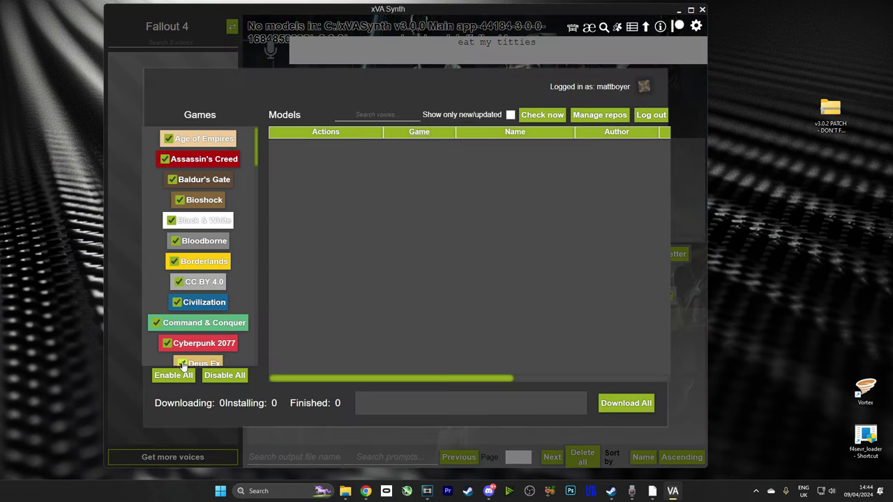
left_click(235, 377)
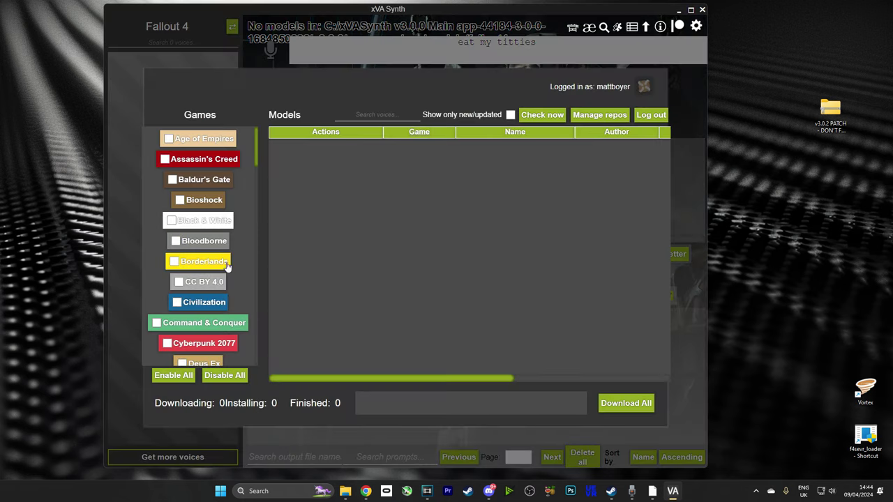
scroll(224, 258, "down", 3)
scroll(223, 258, "down", 3)
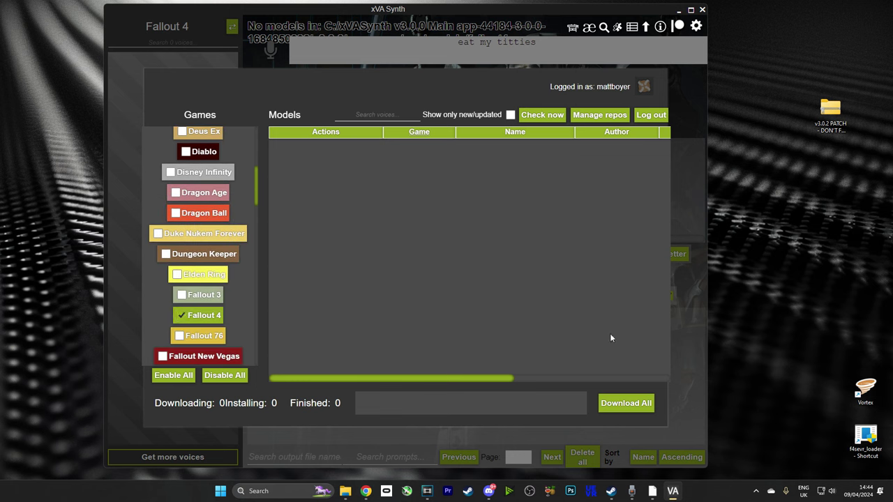
left_click(546, 116)
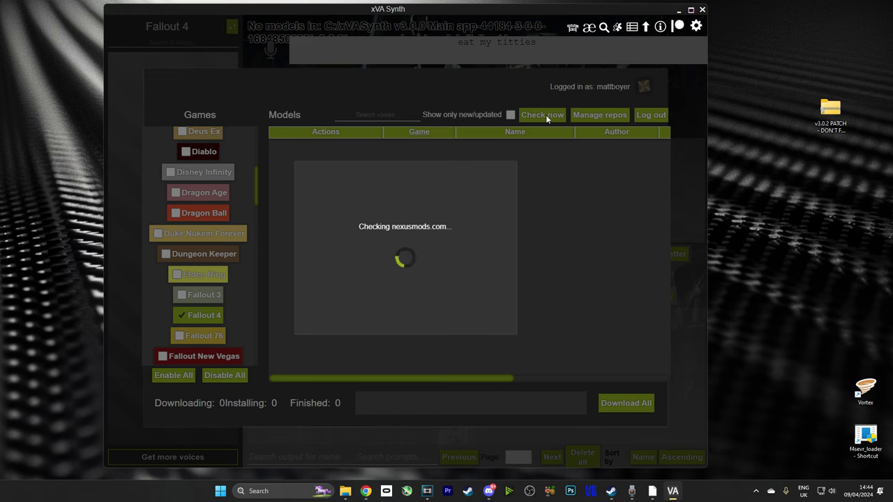
key("Escape")
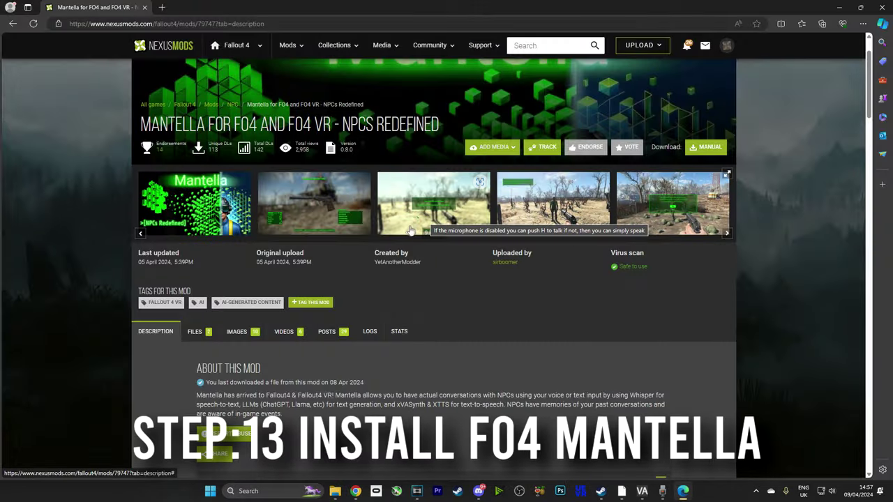
On the Nexus Mods page of Mantella for FO4 and FO4 VR - NPCs Redefined, find the installation section of the description
scroll(412, 231, "down", 4)
scroll(473, 230, "down", 1)
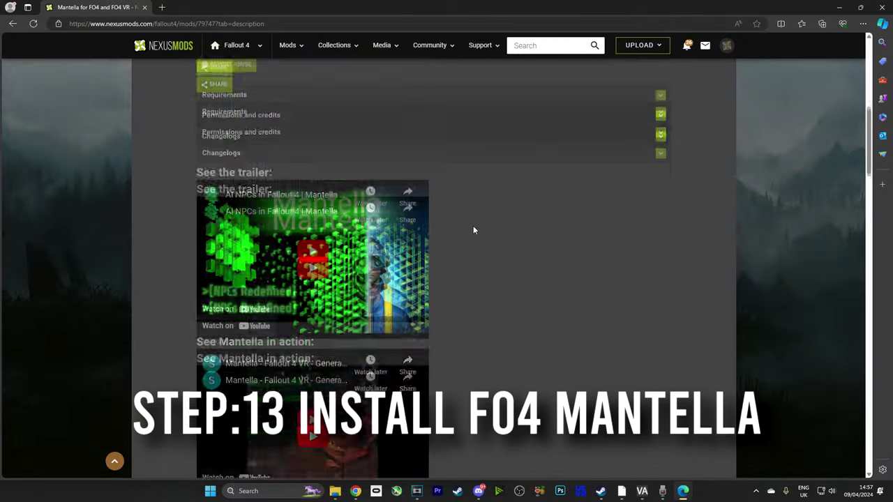
scroll(473, 231, "down", 5)
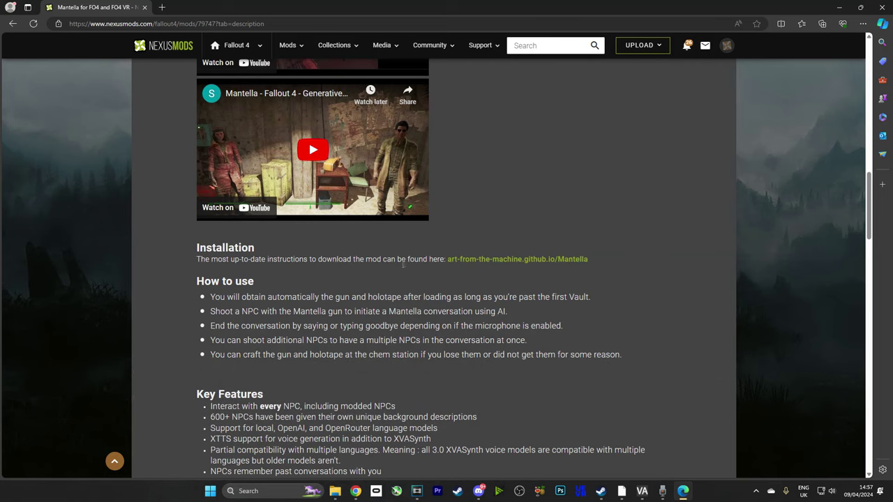